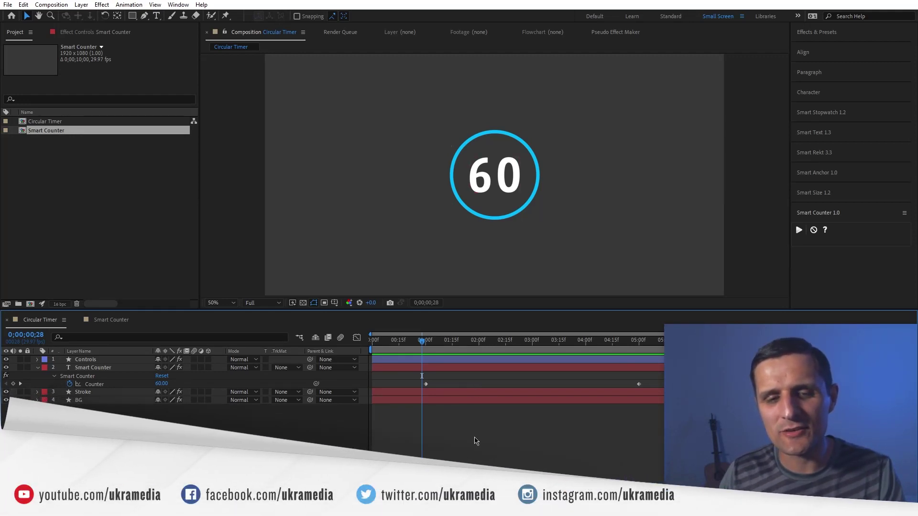
# Play back the finished Circular Timer composition to review its countdown animation
pyautogui.press('space')
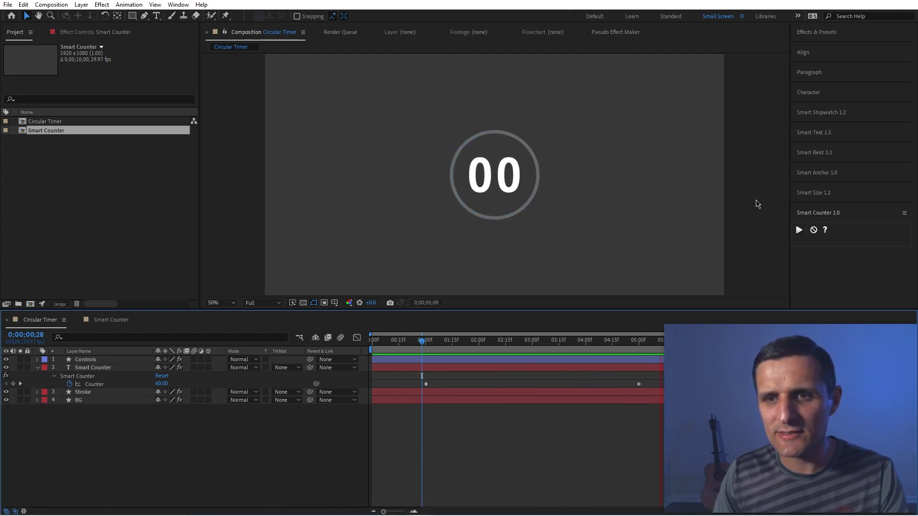
pyautogui.press('space')
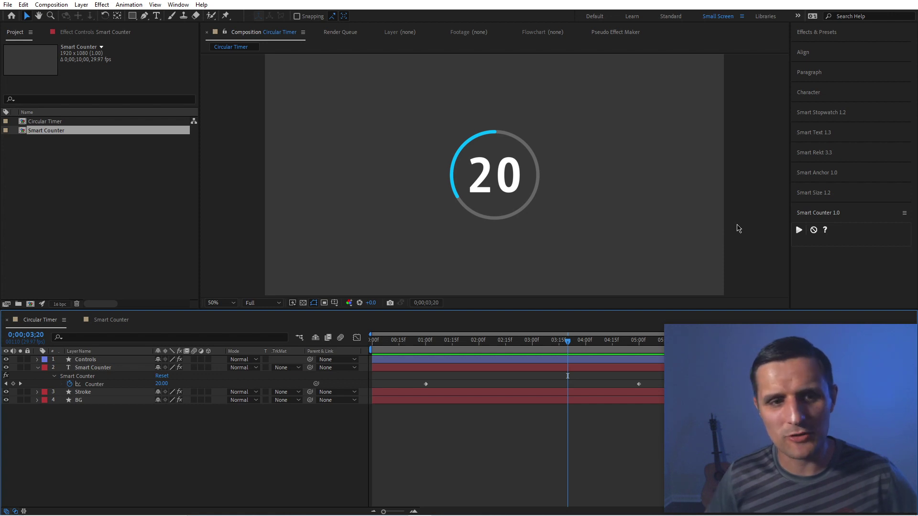
# Create a new shape layer in the empty Smart Counter composition
pyautogui.click(117, 323)
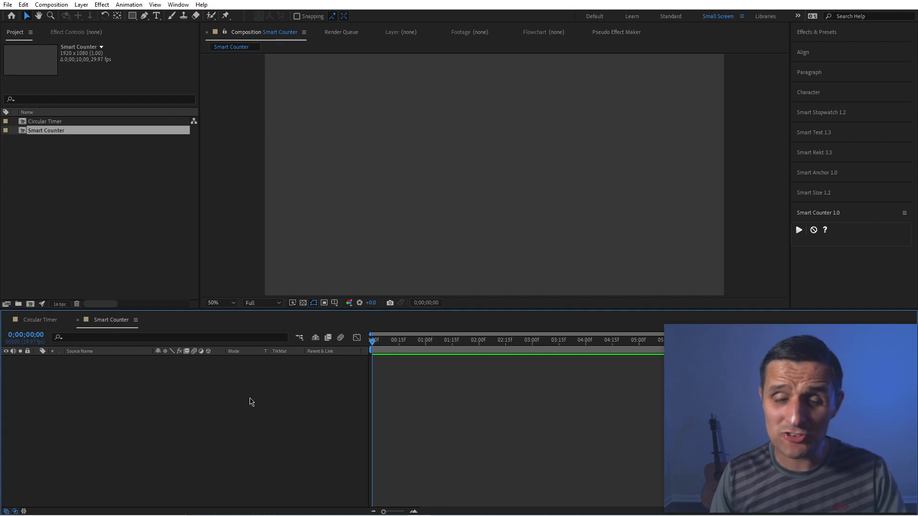
pyautogui.rightClick(232, 386)
pyautogui.moveTo(282, 396)
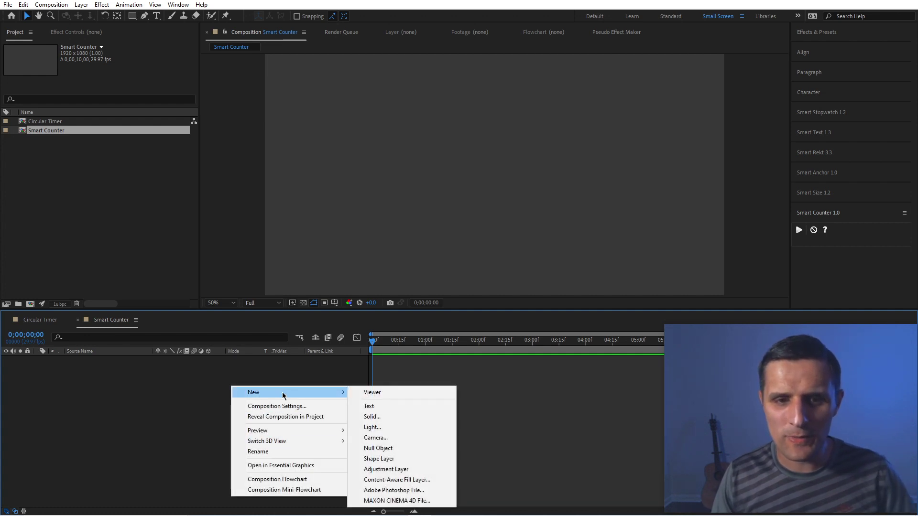
pyautogui.click(380, 459)
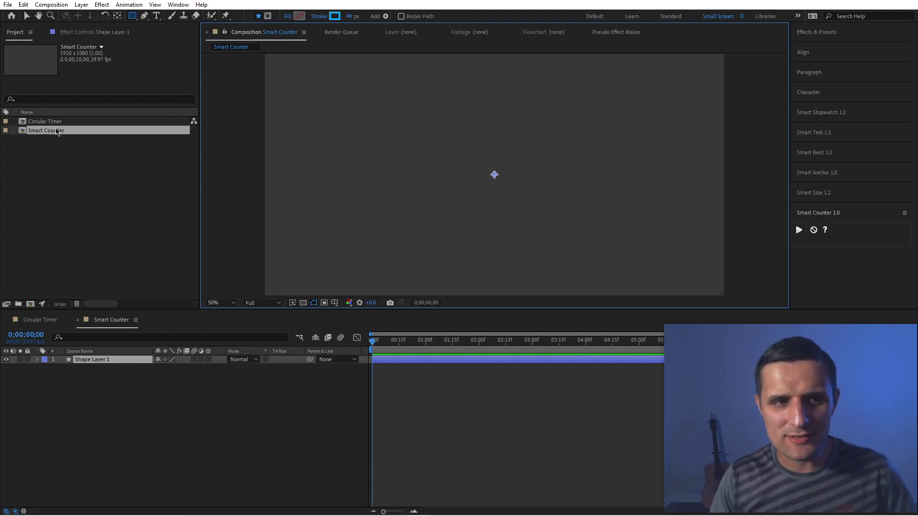
# Rename the new shape layer as CONTROLS
pyautogui.click(119, 363)
pyautogui.press('Return')
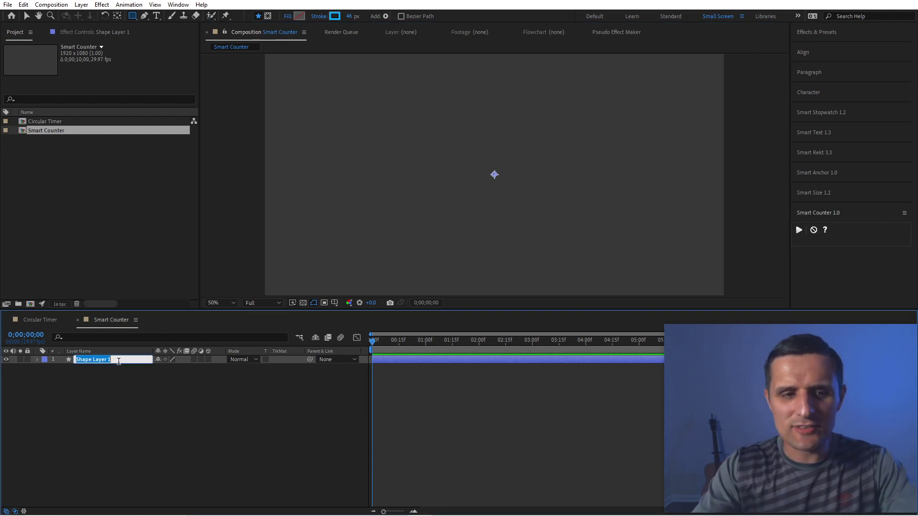
pyautogui.click(117, 369)
pyautogui.click(49, 364)
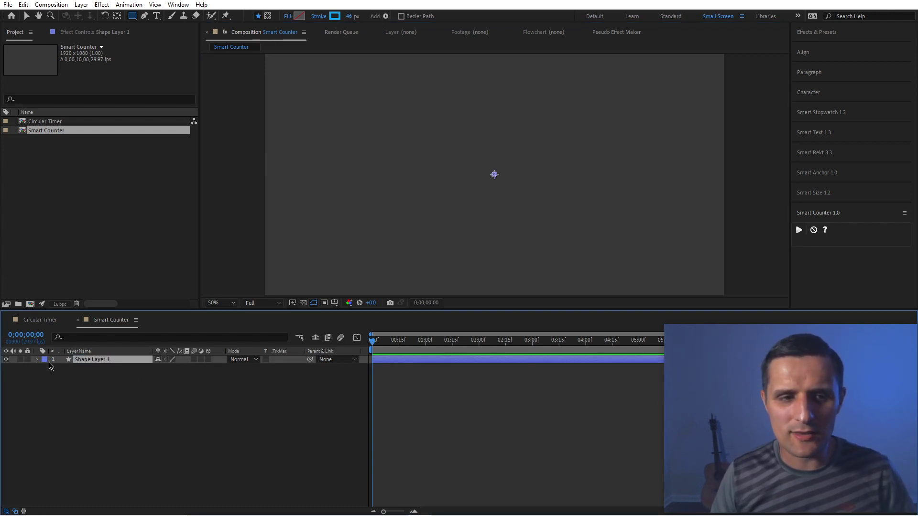
pyautogui.click(36, 362)
pyautogui.click(79, 369)
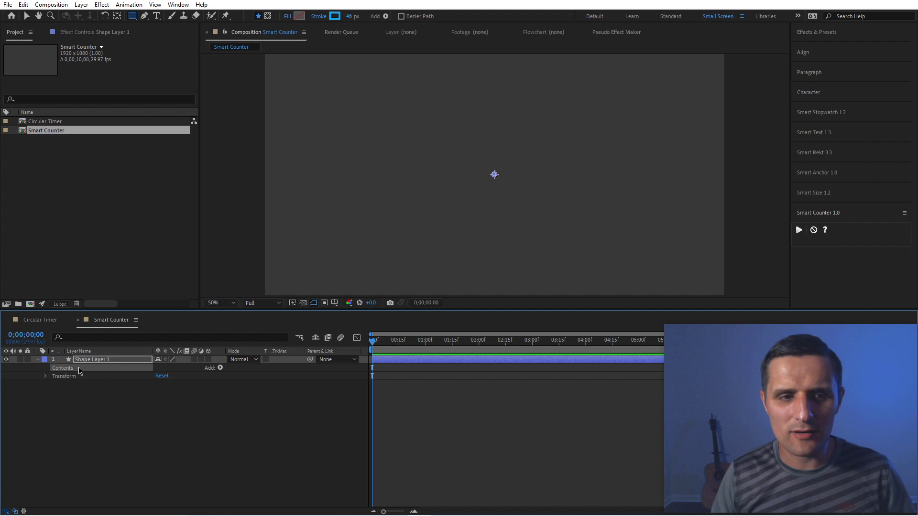
pyautogui.click(112, 364)
pyautogui.press('Return')
pyautogui.write('CONTROLS')
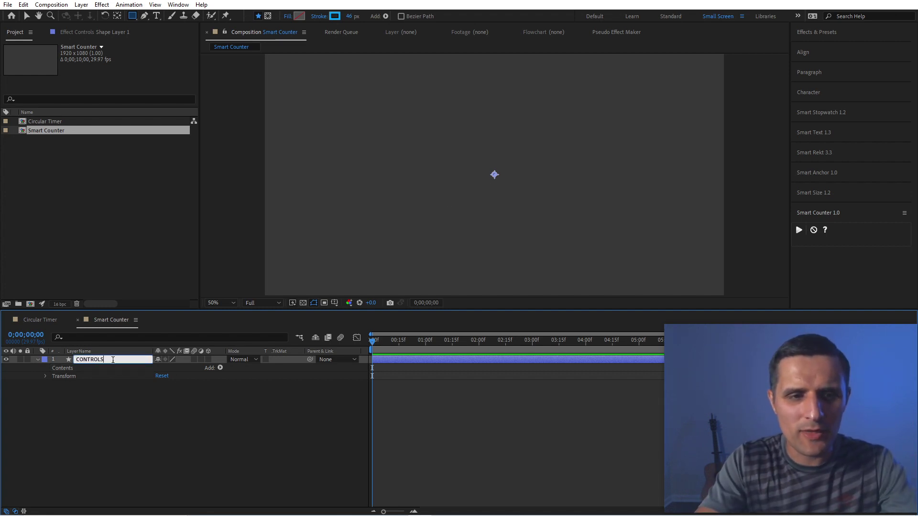
pyautogui.press('Return')
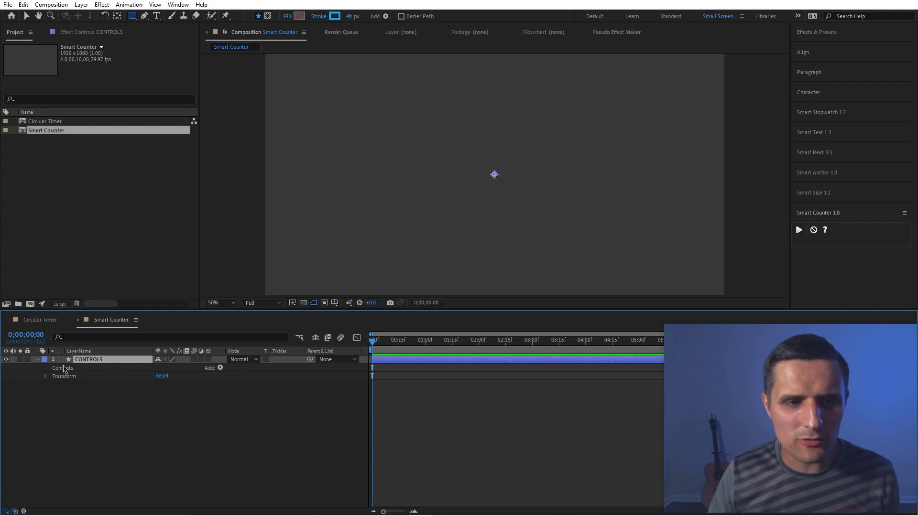
pyautogui.click(38, 360)
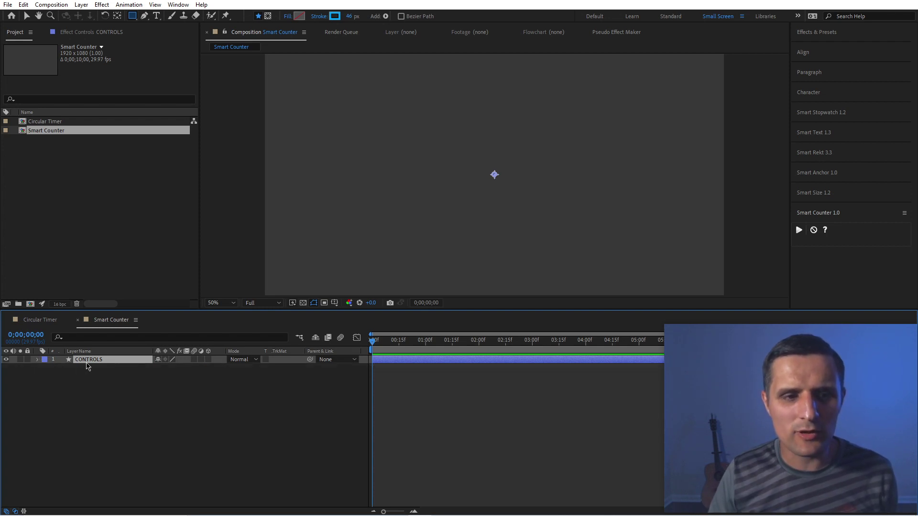
# Add a Slider Control effect to the CONTROLS layer and rename it as Size
pyautogui.click(81, 33)
pyautogui.rightClick(53, 108)
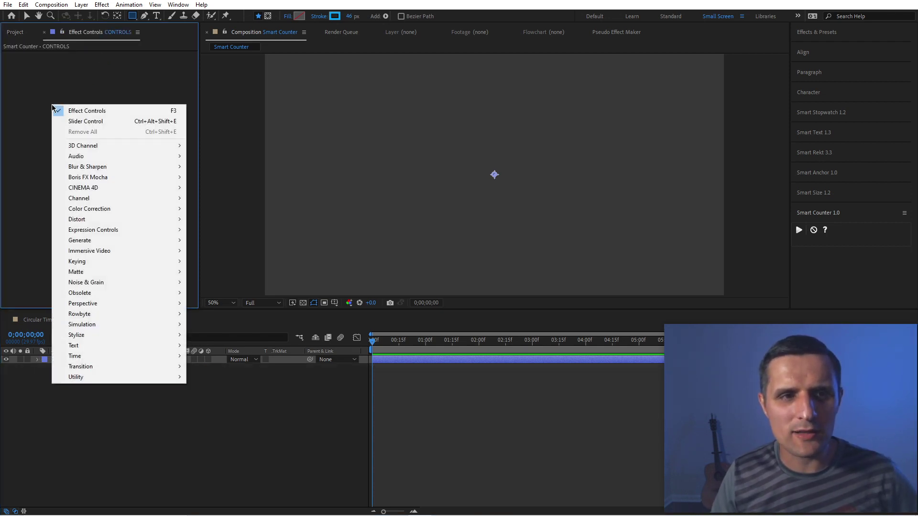
pyautogui.moveTo(77, 229)
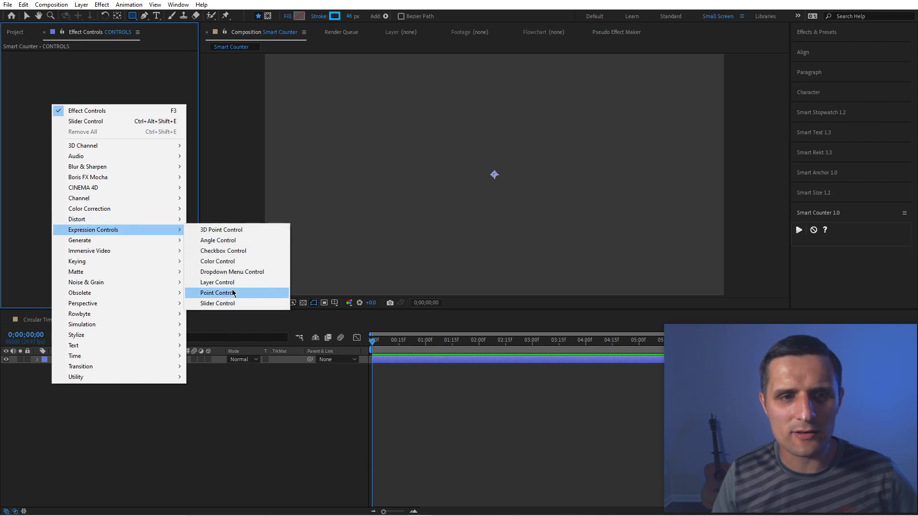
pyautogui.click(223, 305)
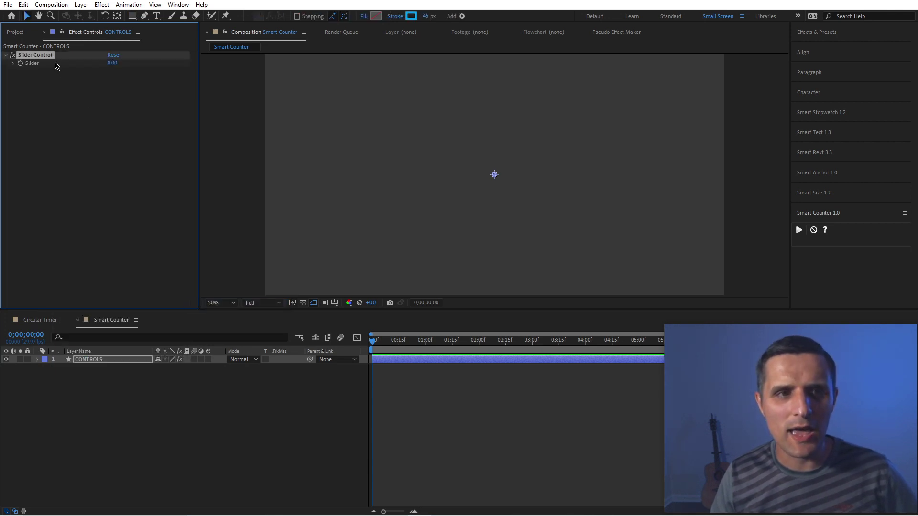
pyautogui.press('Return')
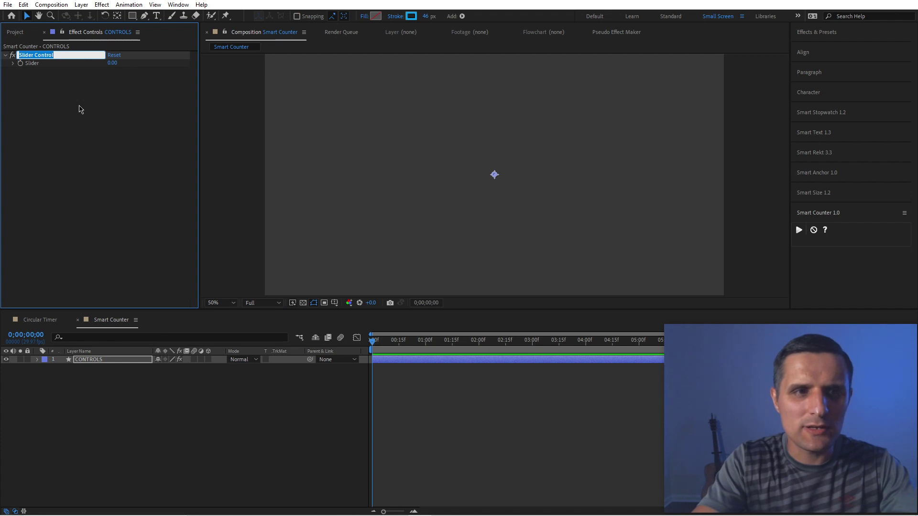
pyautogui.write('Slze')
pyautogui.press('Return')
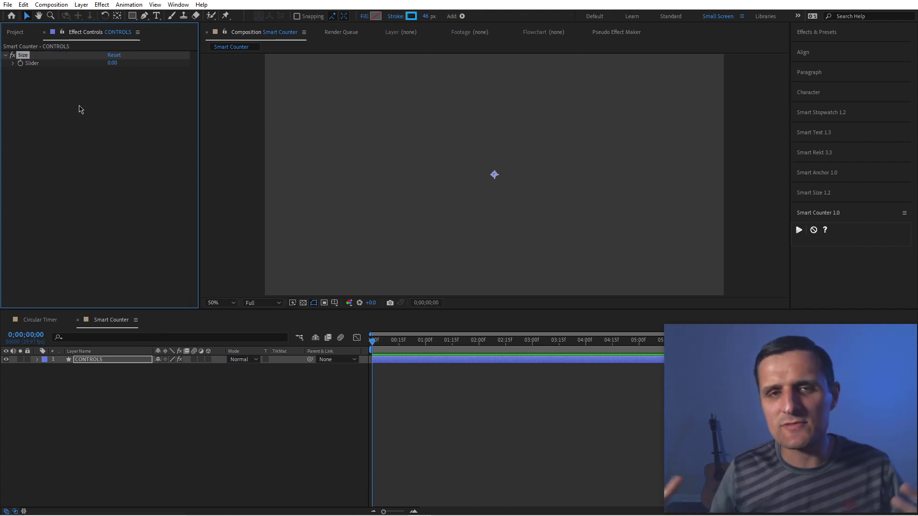
# Generate a center-anchored Smart Rekt shape from the CONTROLS layer with fill off and a white 12 px stroke
pyautogui.click(135, 362)
pyautogui.click(117, 367)
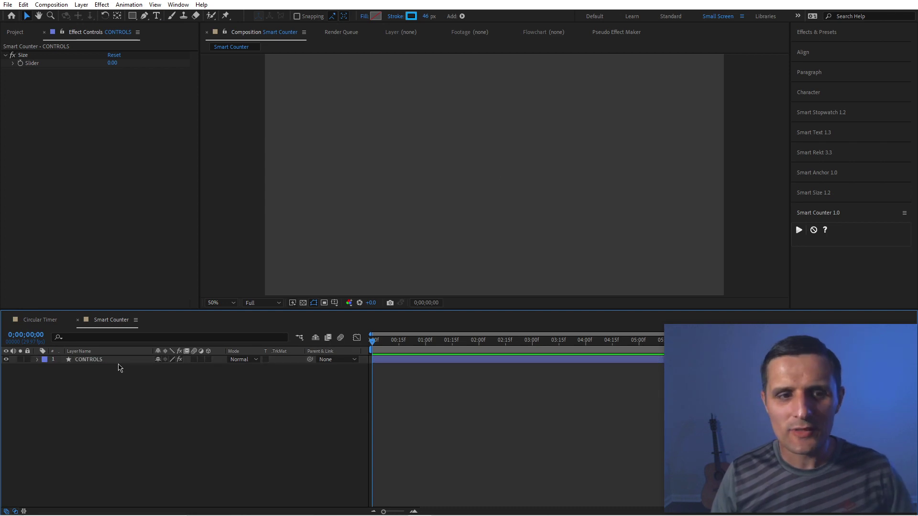
pyautogui.click(93, 362)
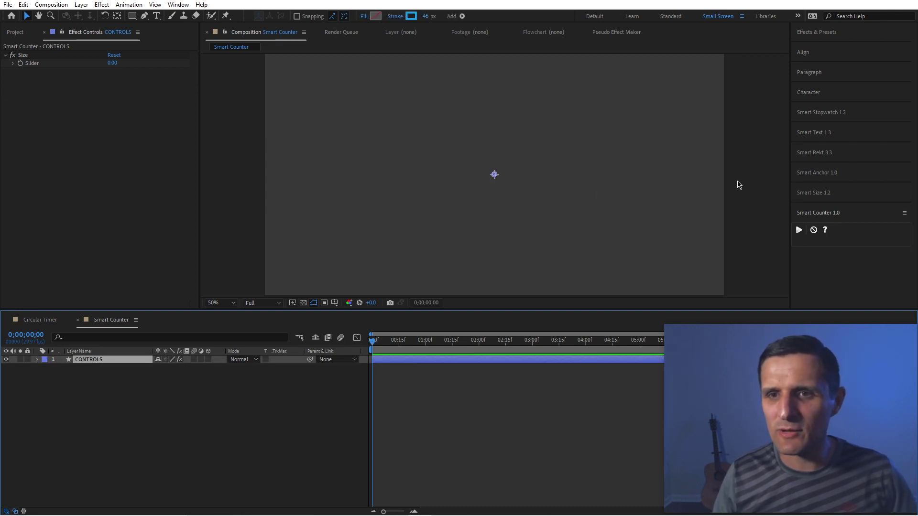
pyautogui.click(823, 155)
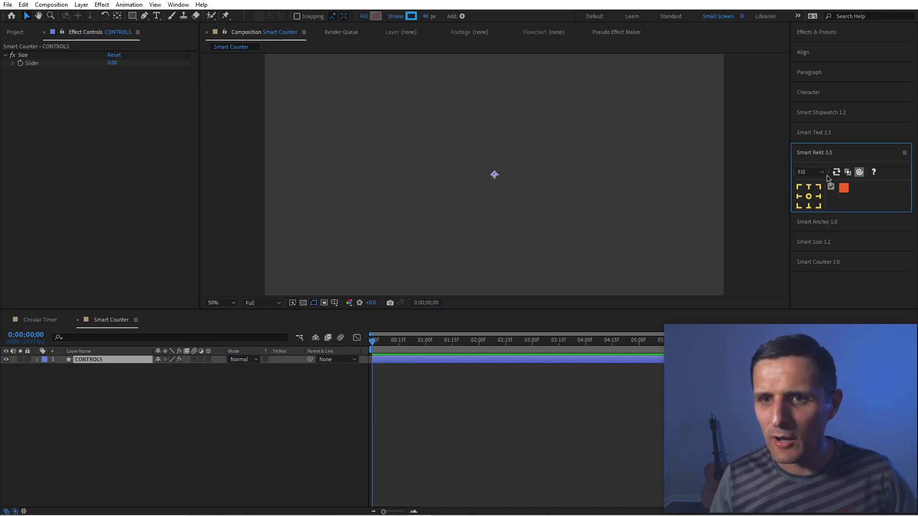
pyautogui.click(810, 172)
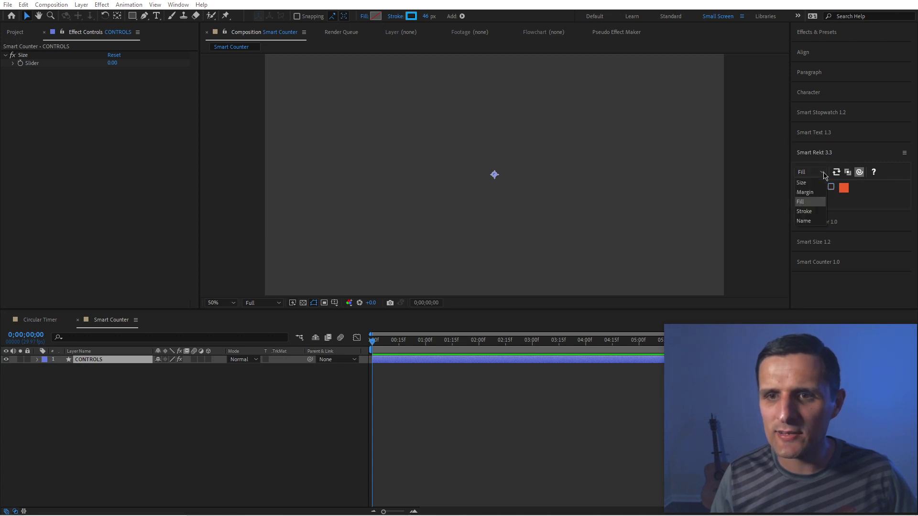
pyautogui.click(811, 209)
pyautogui.click(831, 188)
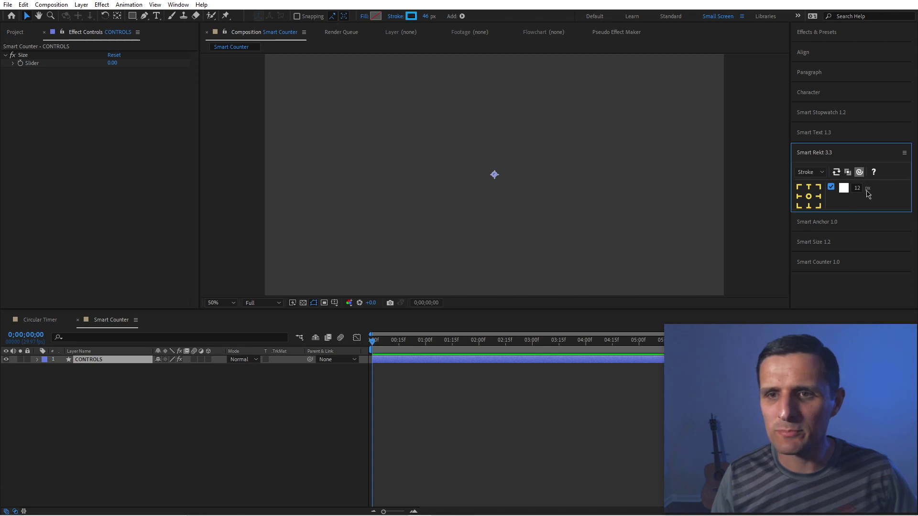
pyautogui.click(507, 368)
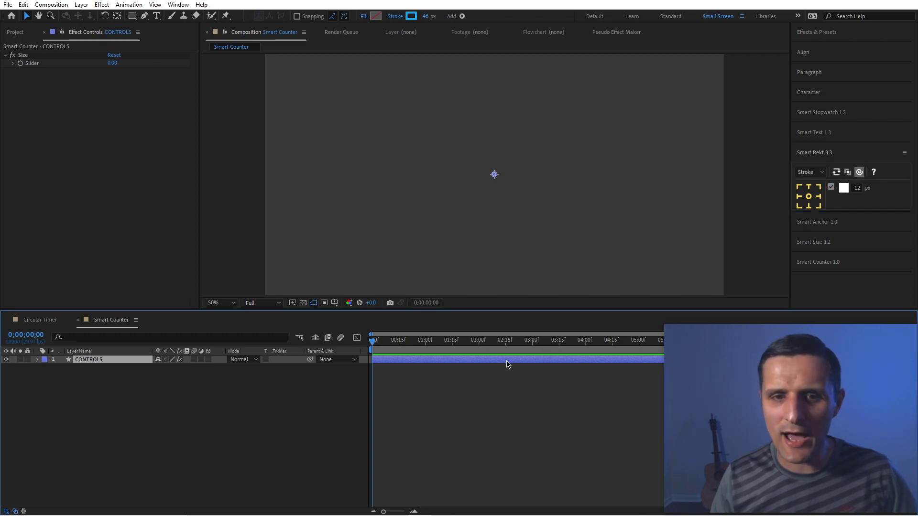
pyautogui.click(809, 200)
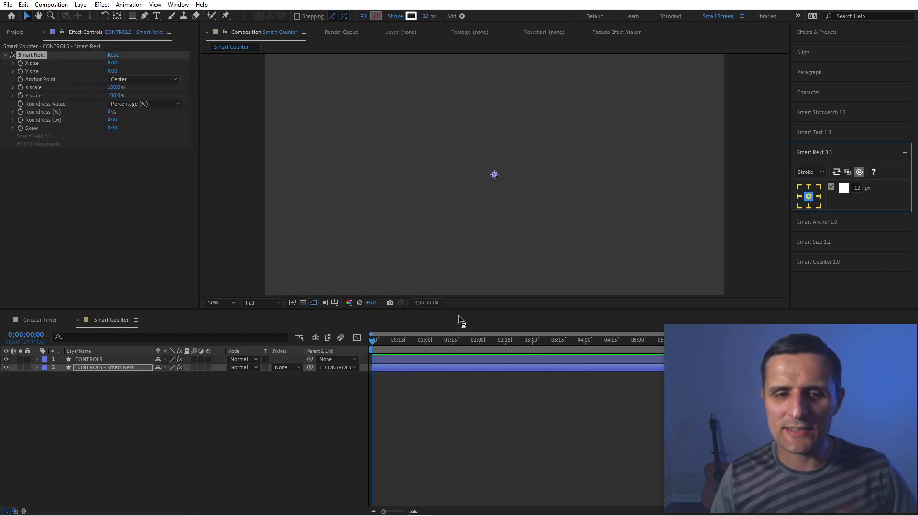
# Rename the Smart Rekt shape layer as BG
pyautogui.click(120, 371)
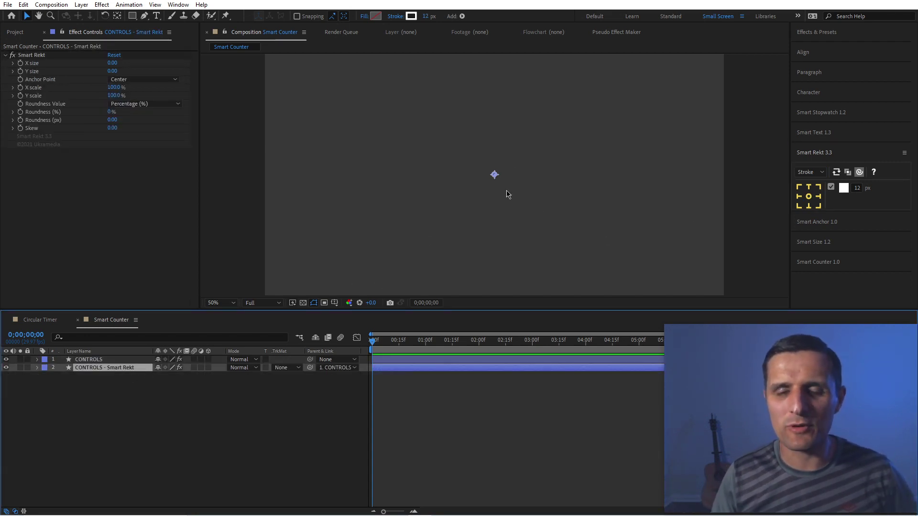
pyautogui.click(128, 363)
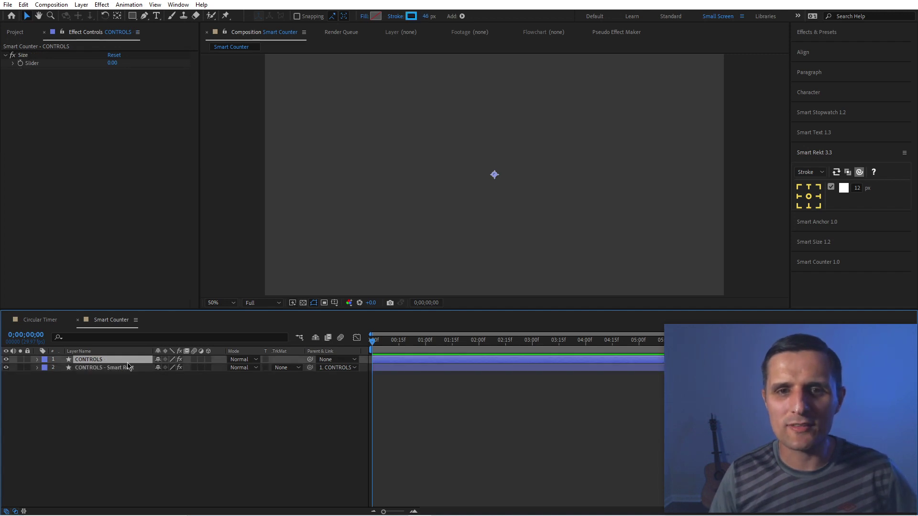
pyautogui.click(128, 368)
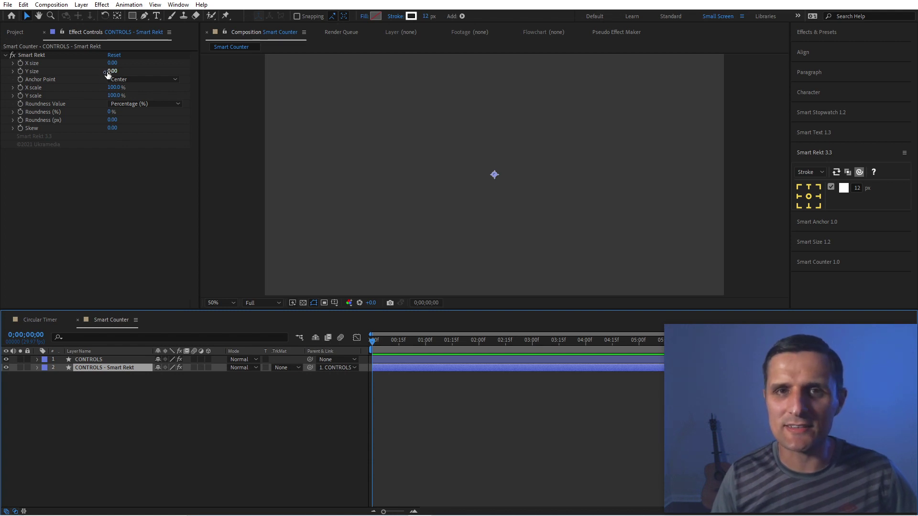
pyautogui.click(102, 362)
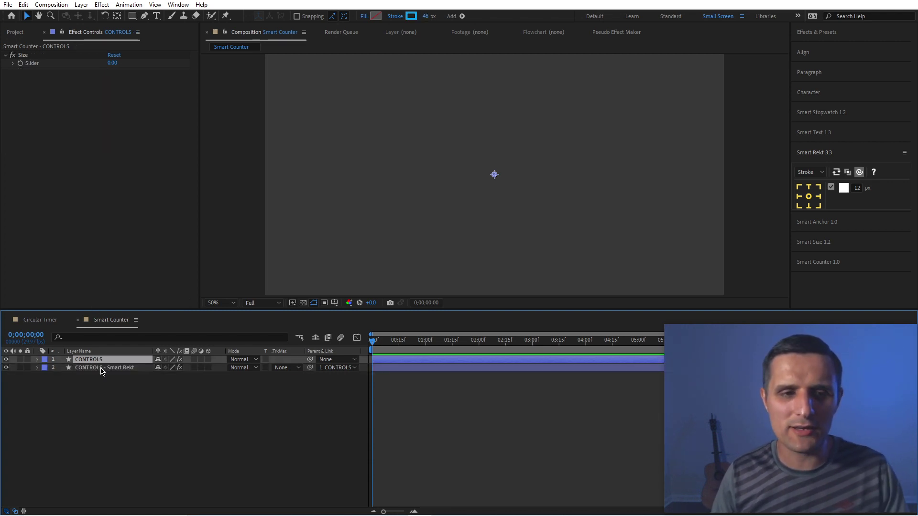
pyautogui.click(101, 367)
pyautogui.press('Return')
pyautogui.write('BG')
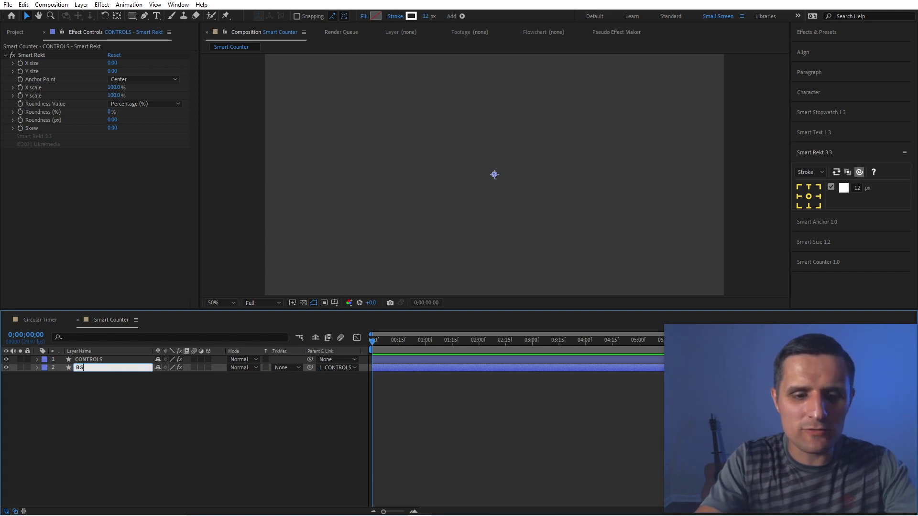
pyautogui.press('Return')
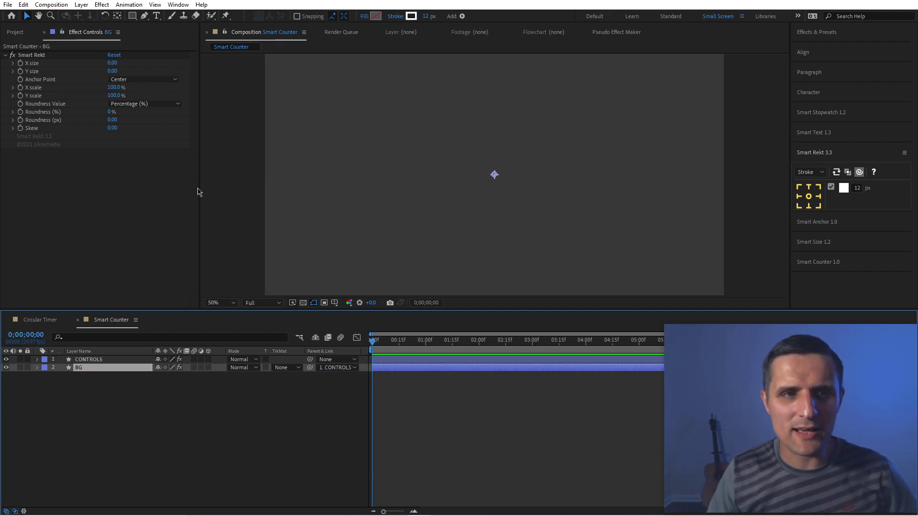
# Set the BG shape's X size to 178, Y size to 160 and percentage roundness to 100%
pyautogui.moveTo(113, 64); pyautogui.dragTo(166, 79)
pyautogui.moveTo(114, 63); pyautogui.dragTo(196, 139)
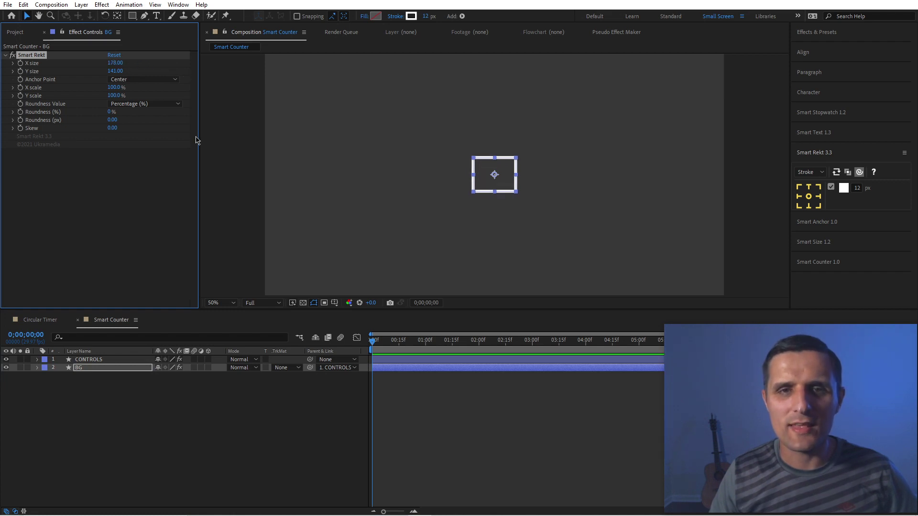
pyautogui.moveTo(117, 70); pyautogui.dragTo(125, 72)
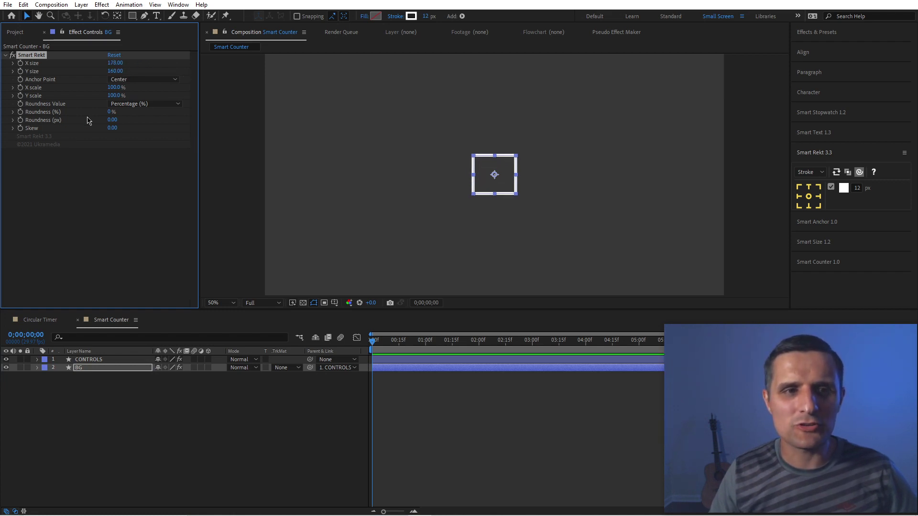
pyautogui.moveTo(110, 114); pyautogui.dragTo(190, 114)
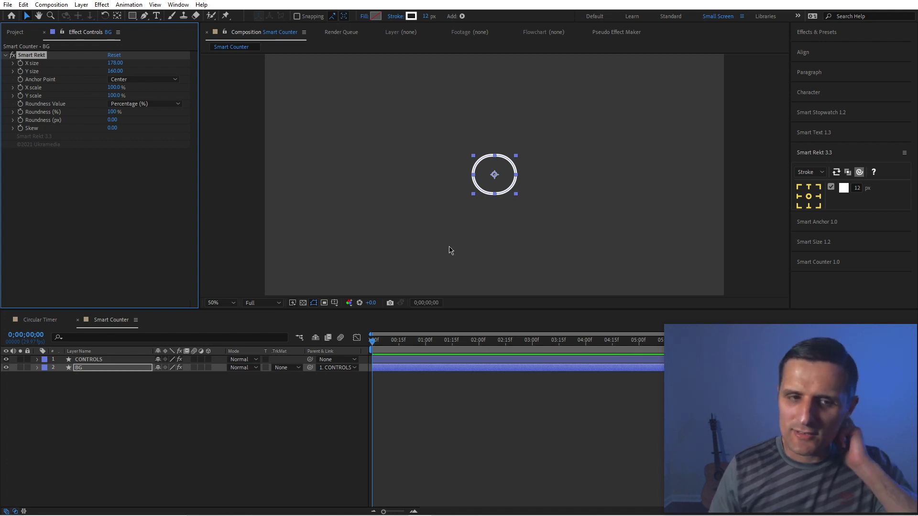
# Recolor the BG ring's stroke to a neutral grey with 40% brightness (666666)
pyautogui.click(119, 371)
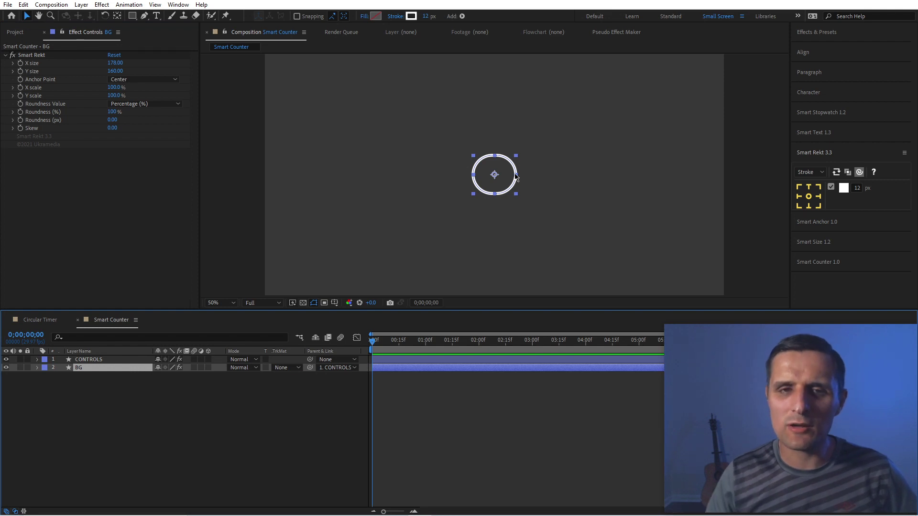
pyautogui.click(411, 16)
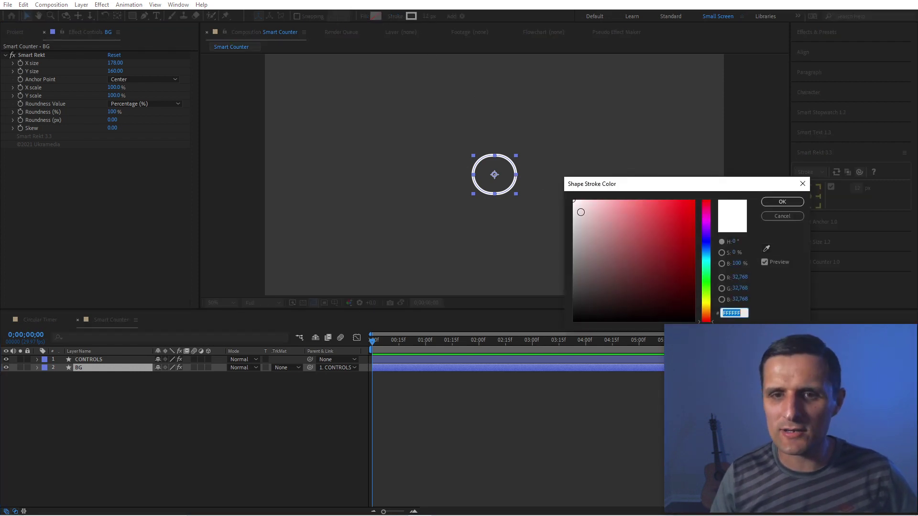
pyautogui.moveTo(594, 275)
pyautogui.mouseDown()
pyautogui.moveTo(568, 275)
pyautogui.moveTo(564, 264)
pyautogui.mouseUp()
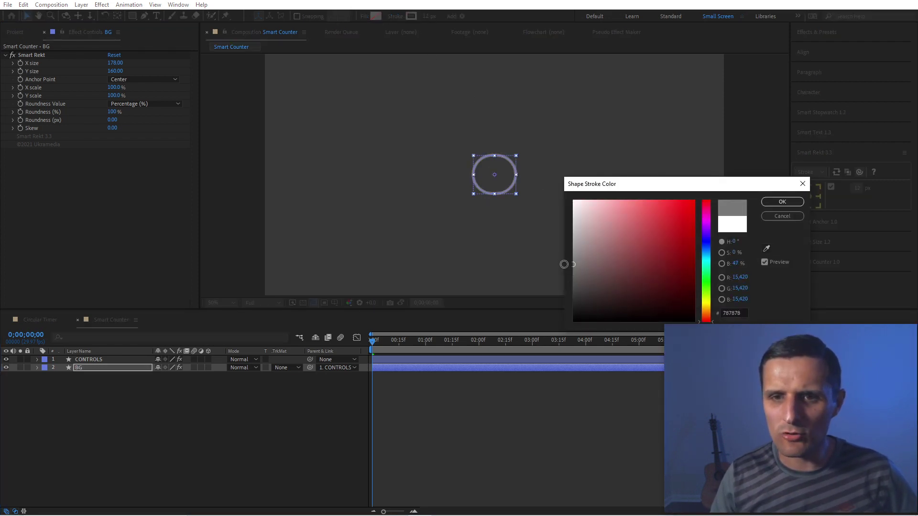
pyautogui.click(734, 263)
pyautogui.write('40')
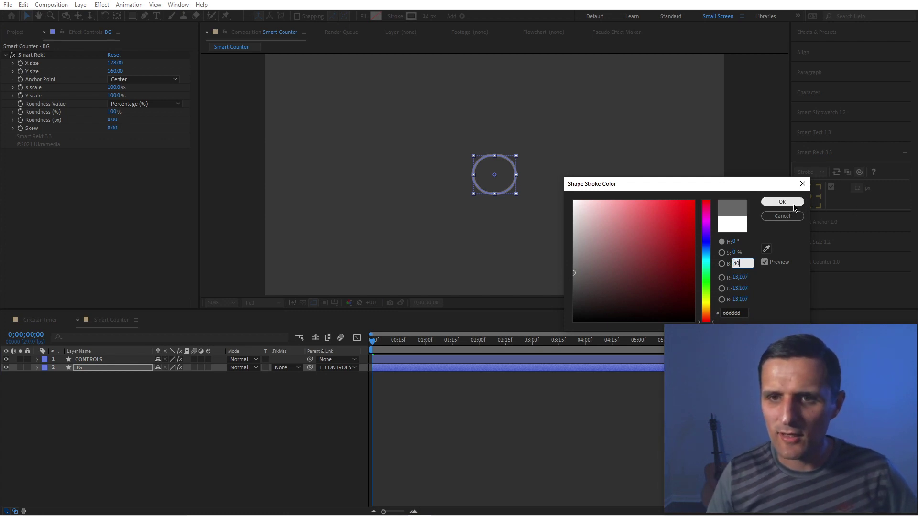
pyautogui.click(791, 203)
pyautogui.click(538, 231)
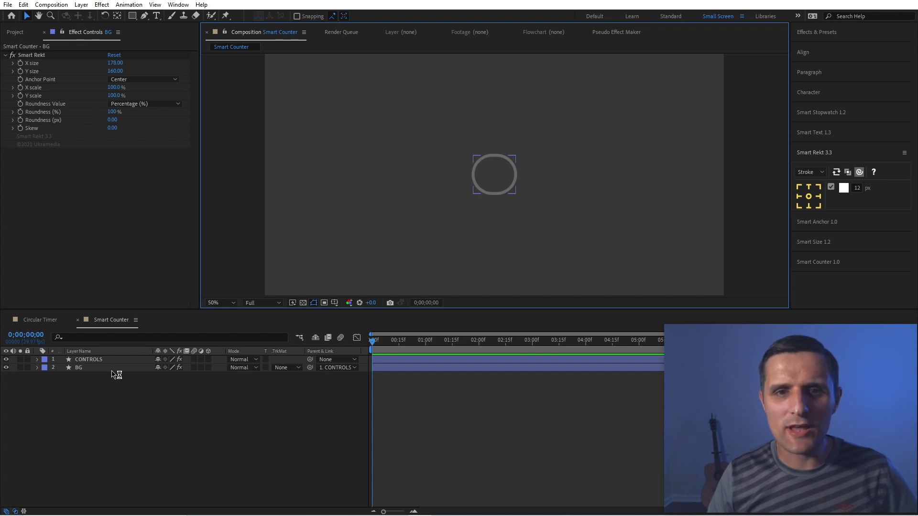
# Isolate the BG layer's Smart Rekt X size and Y size properties in the timeline
pyautogui.click(115, 369)
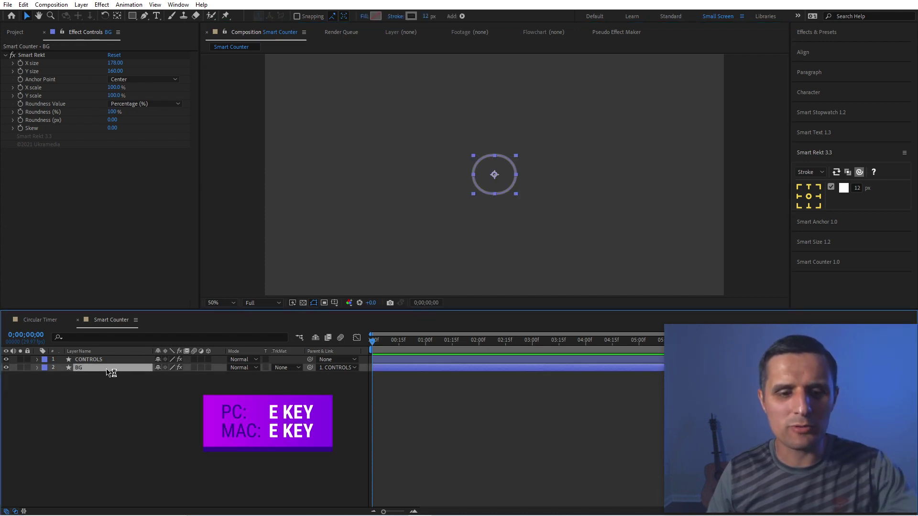
pyautogui.press('e')
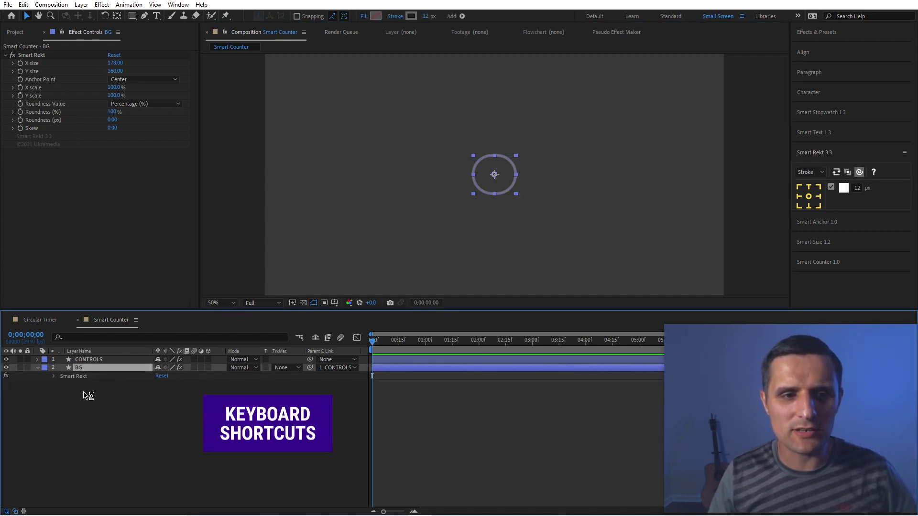
pyautogui.click(54, 376)
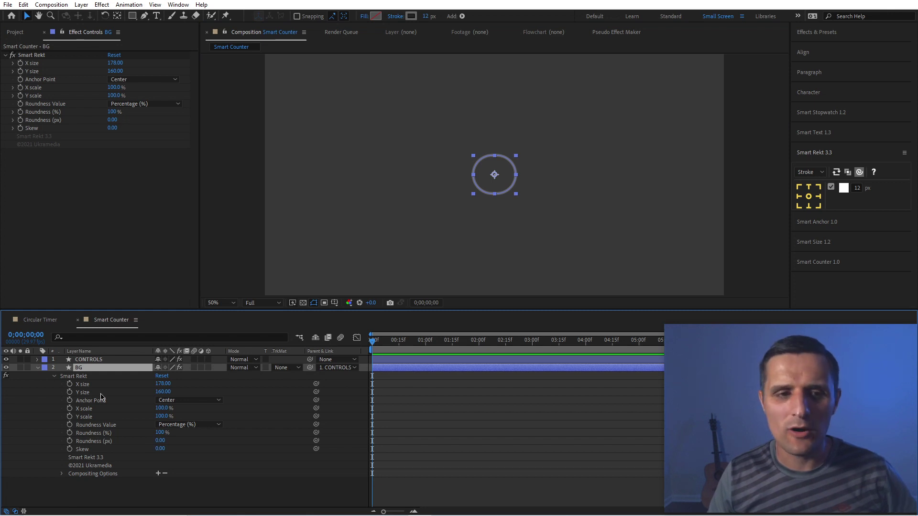
pyautogui.click(89, 385)
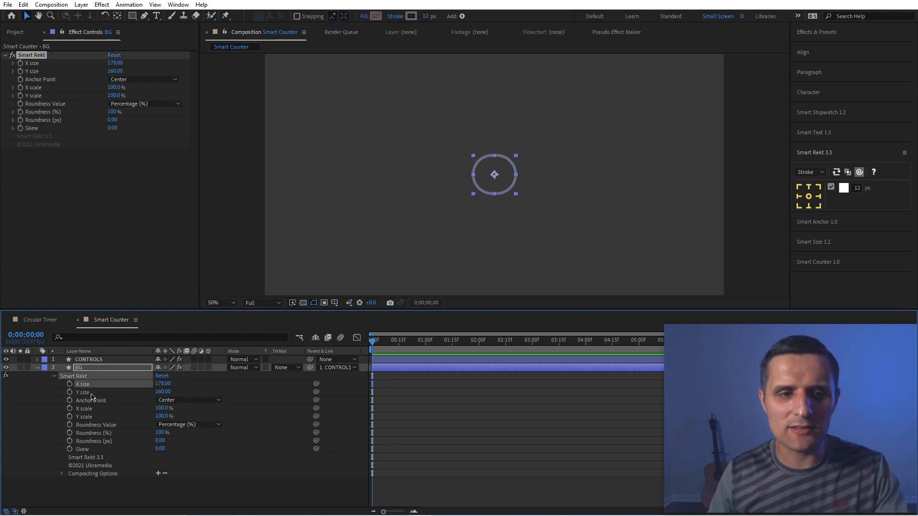
pyautogui.keyDown('shift'); pyautogui.click(92, 392); pyautogui.keyUp('shift')
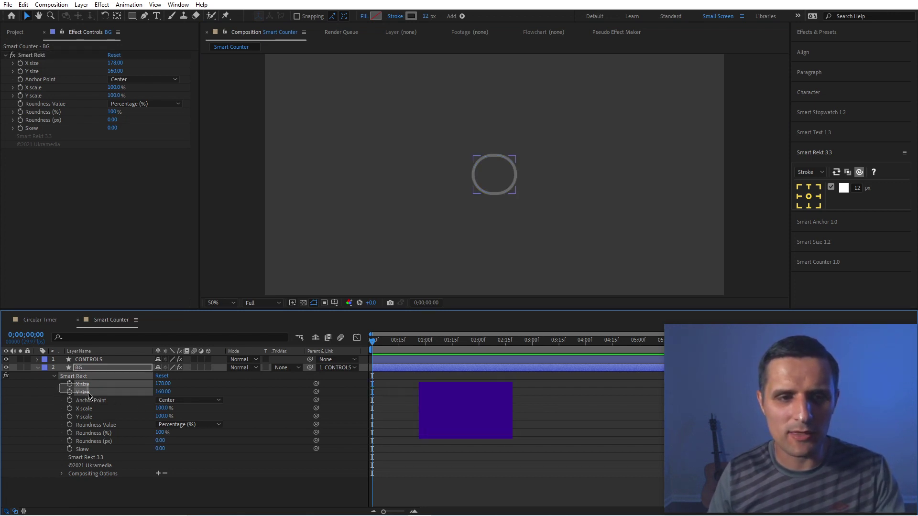
pyautogui.press('s')
pyautogui.press('s')
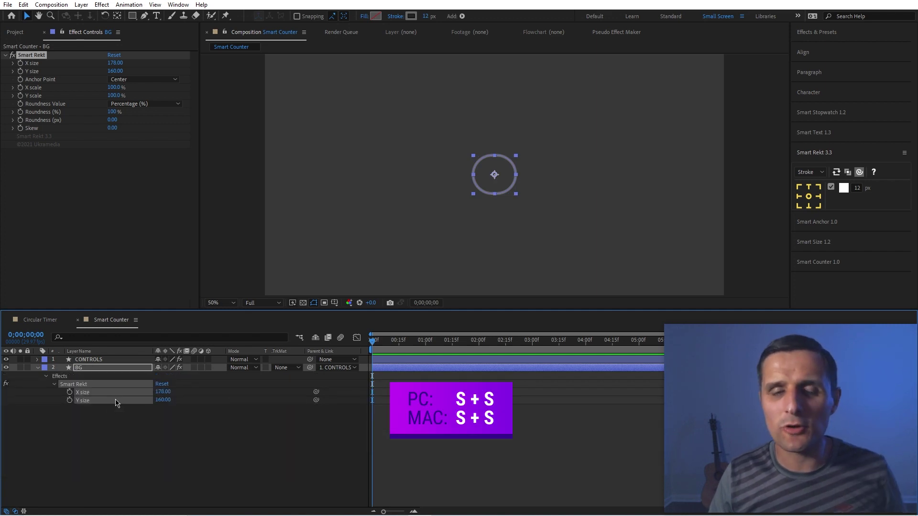
# Link the BG layer's X size and Y size to the CONTROLS layer's Size slider, with the slider at 284
pyautogui.click(96, 359)
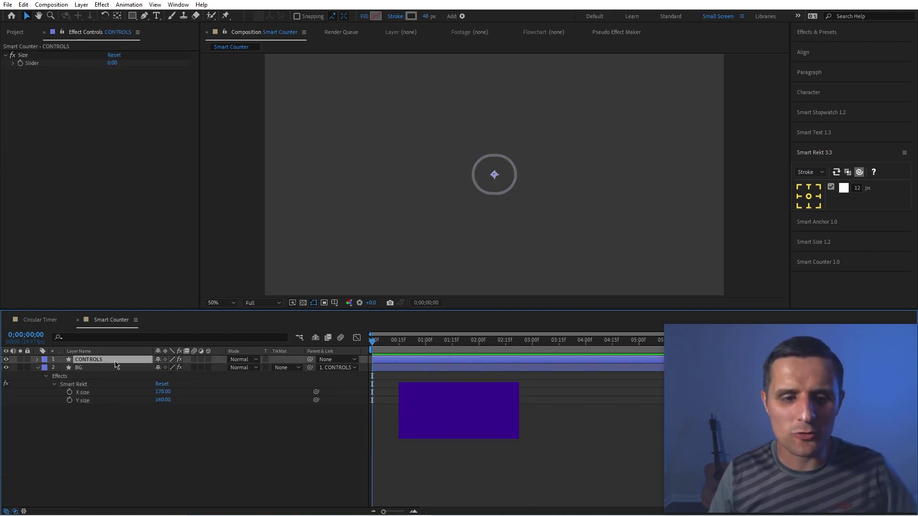
pyautogui.press('e')
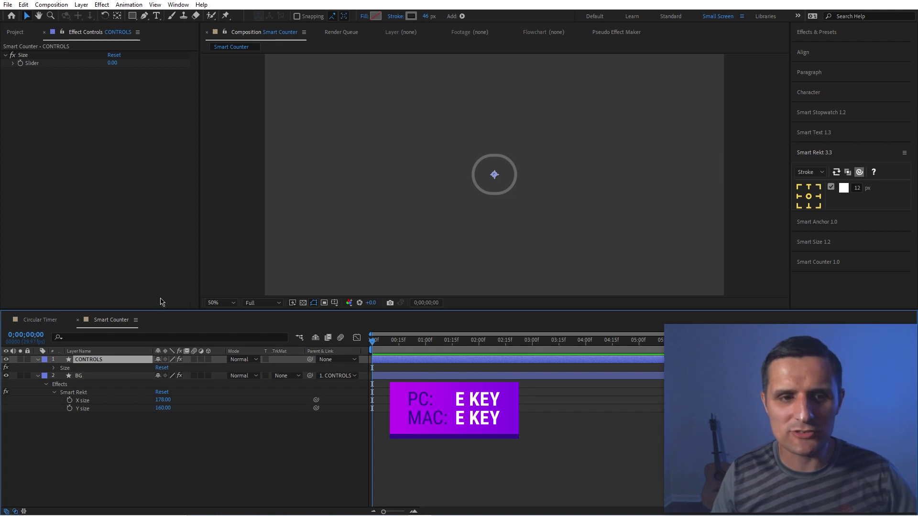
pyautogui.click(54, 369)
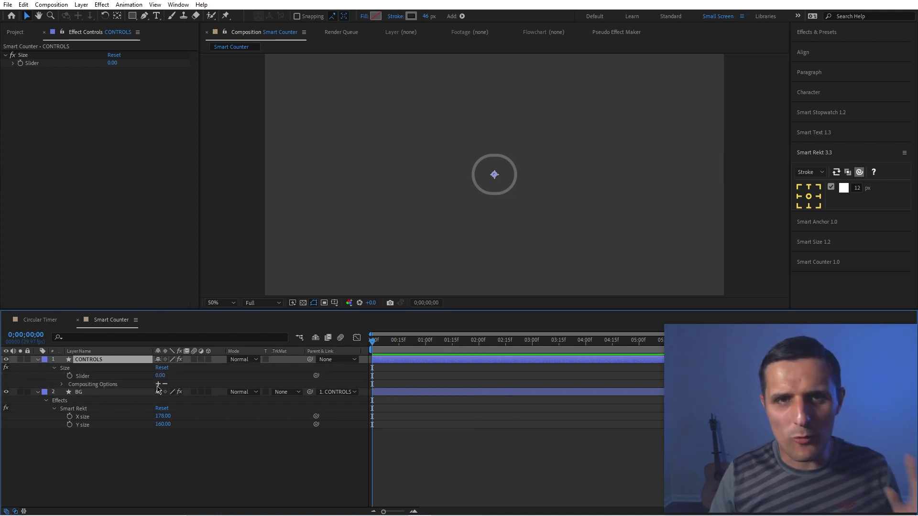
pyautogui.click(76, 420)
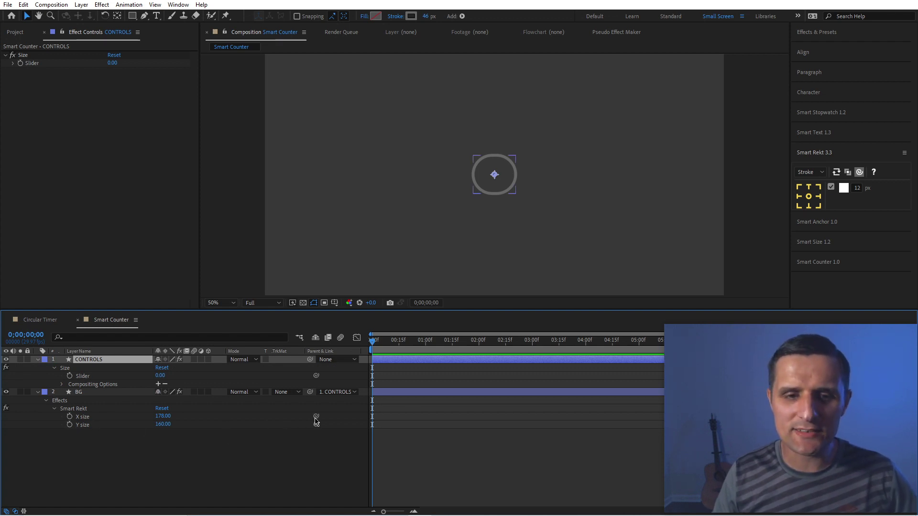
pyautogui.moveTo(316, 416); pyautogui.dragTo(104, 381)
pyautogui.moveTo(316, 424); pyautogui.dragTo(297, 378)
pyautogui.click(38, 392)
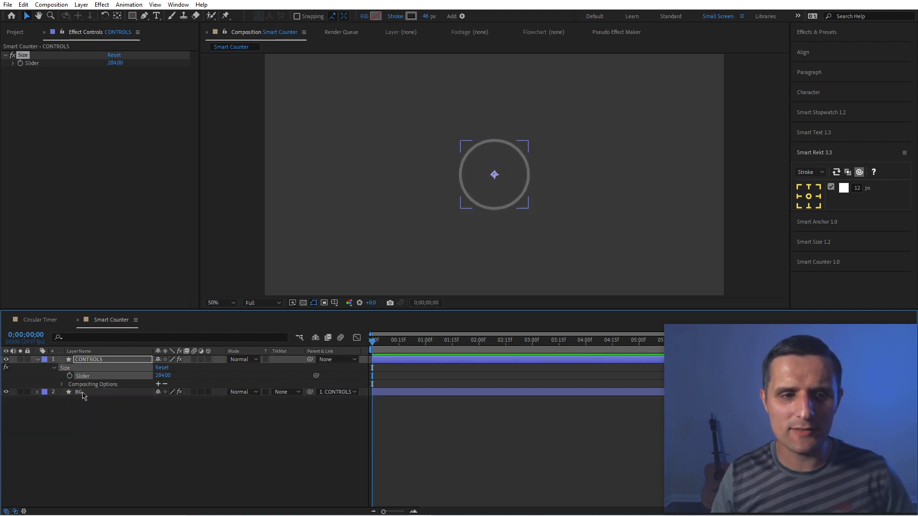
# Duplicate the BG layer and rename the copy as Animated Circle
pyautogui.click(81, 392)
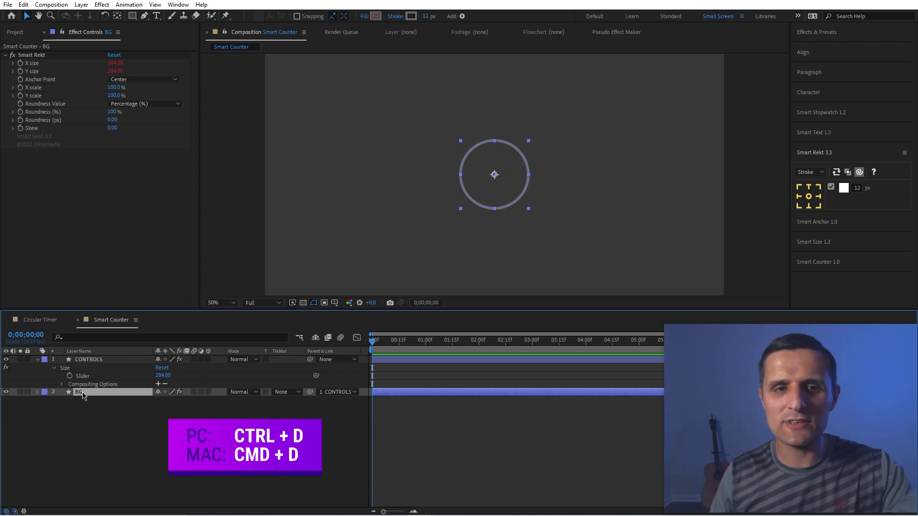
pyautogui.hotkey('ctrl', 'd')
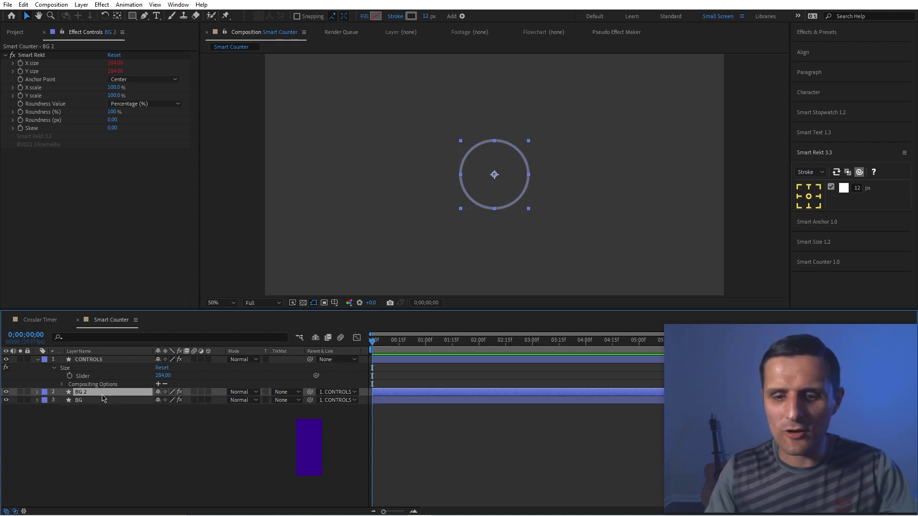
pyautogui.press('Return')
pyautogui.write('Animated ')
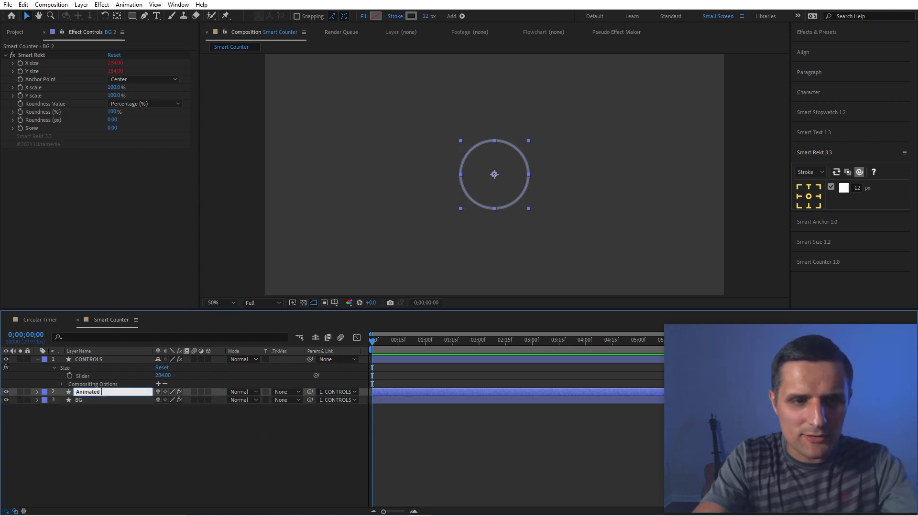
pyautogui.write('Circle')
pyautogui.press('Return')
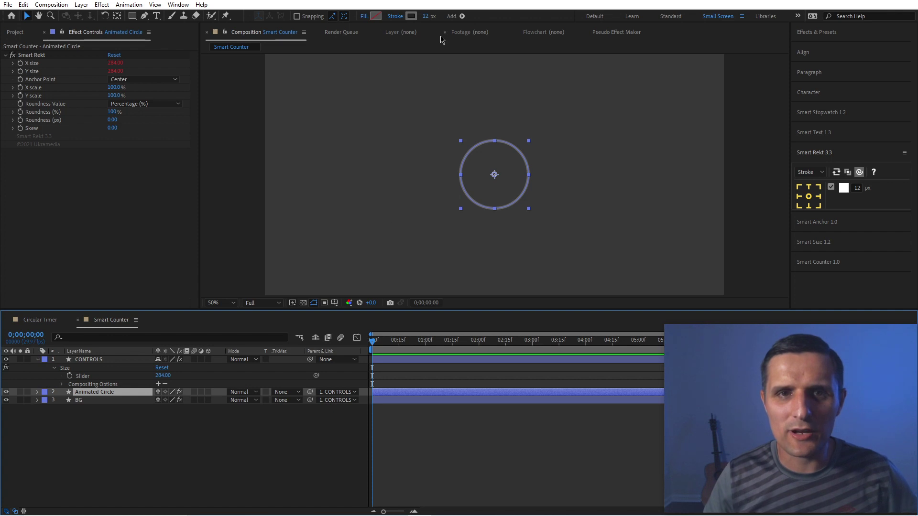
# Change the Animated Circle's stroke to a fully saturated bright cyan-blue
pyautogui.click(406, 17)
pyautogui.moveTo(709, 258); pyautogui.dragTo(708, 198)
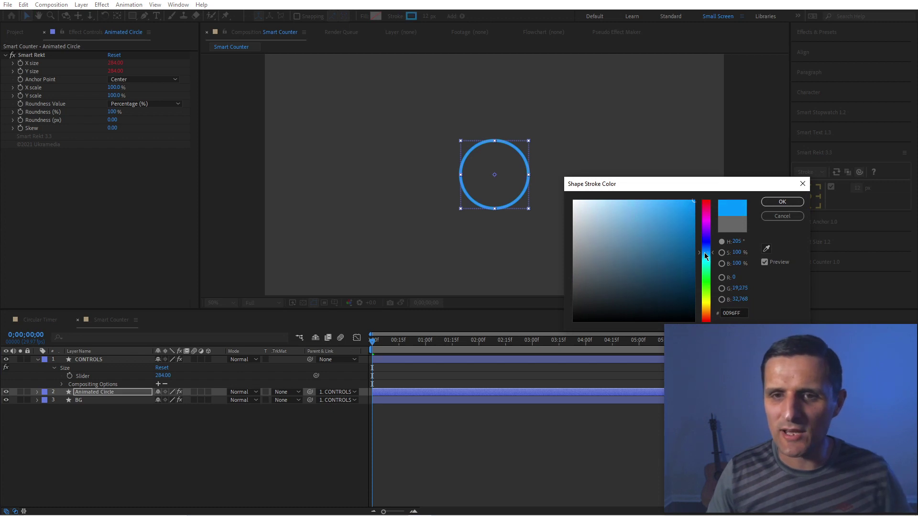
pyautogui.moveTo(705, 256); pyautogui.dragTo(706, 260)
pyautogui.click(781, 202)
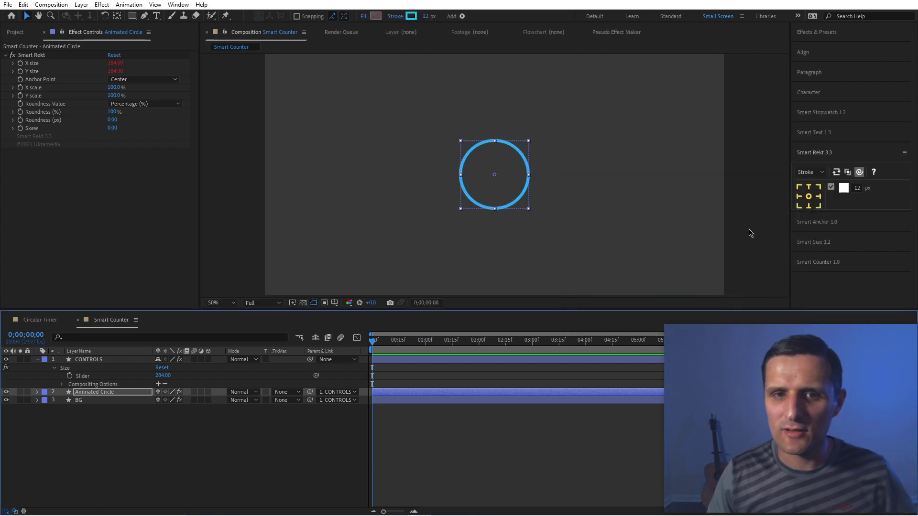
pyautogui.click(470, 424)
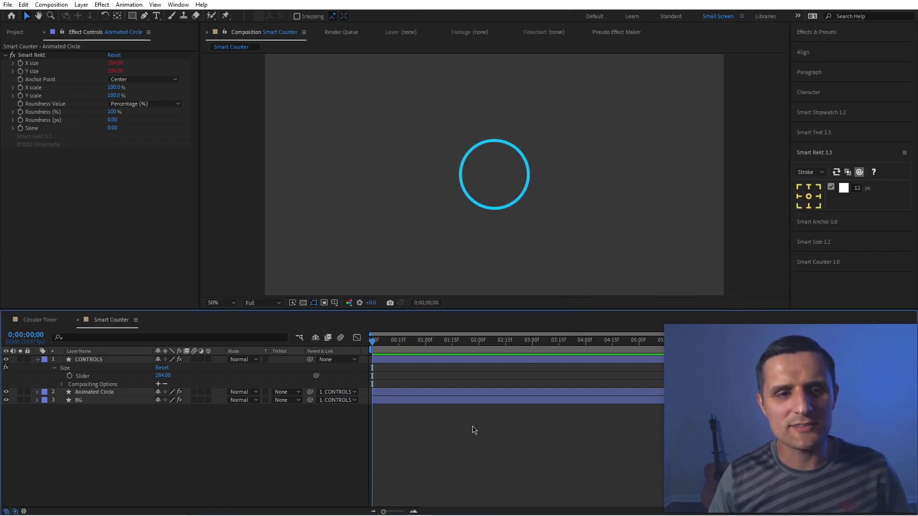
# Raise the Size slider on the CONTROLS layer to 384 to enlarge both rings
pyautogui.click(131, 393)
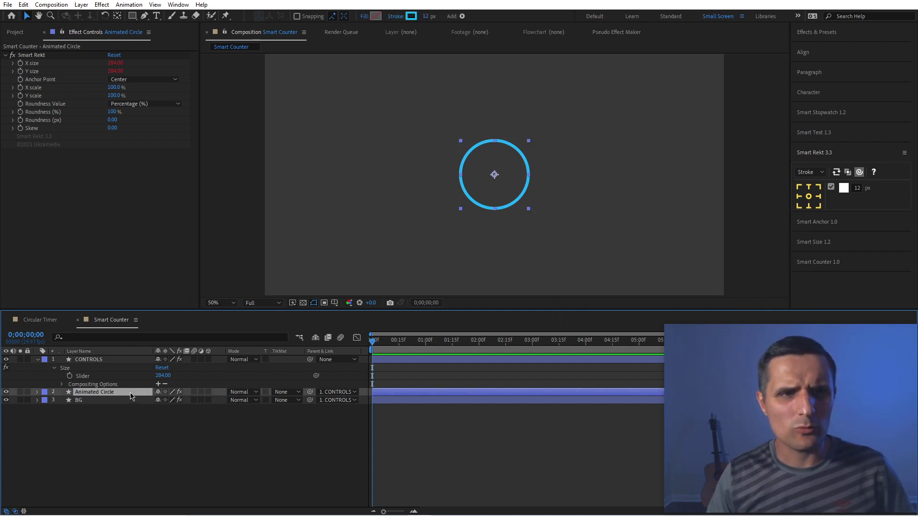
pyautogui.click(114, 360)
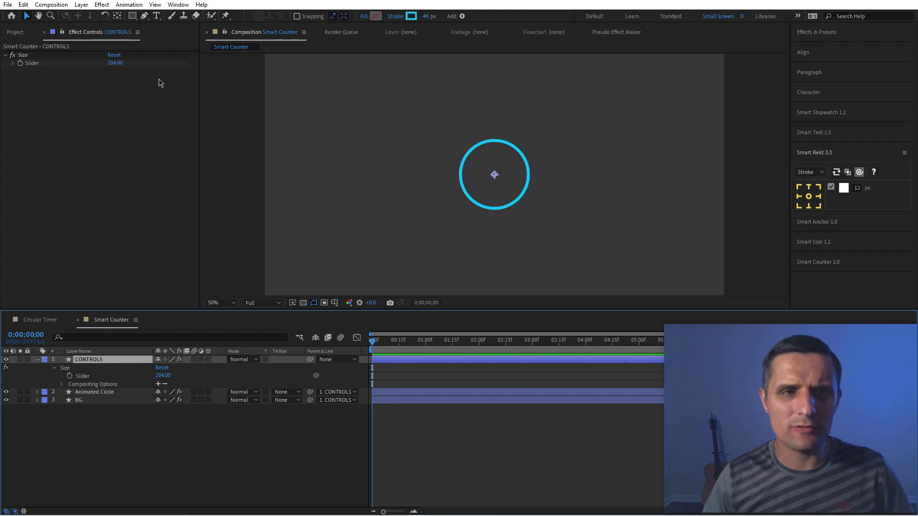
pyautogui.moveTo(120, 63); pyautogui.dragTo(174, 168)
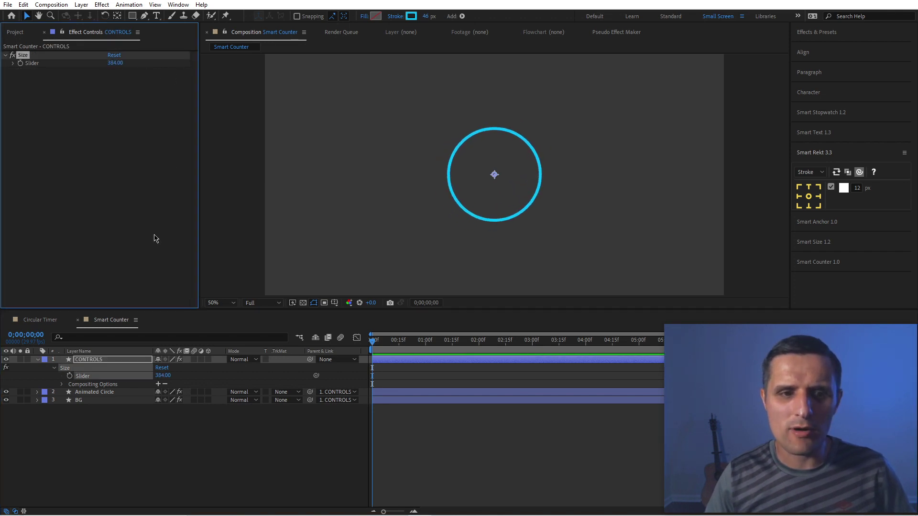
pyautogui.click(120, 361)
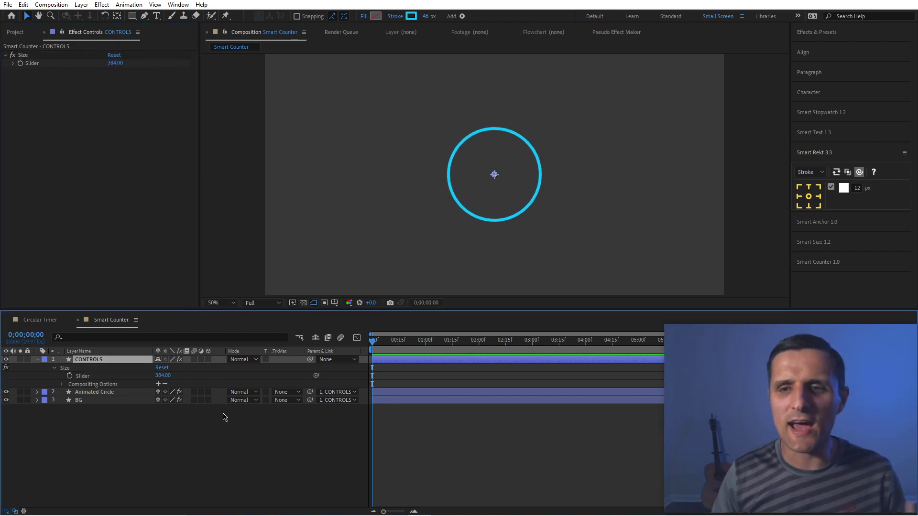
# Generate a Smart Counter text layer with no layer selected and set its Counter value to 256
pyautogui.click(817, 263)
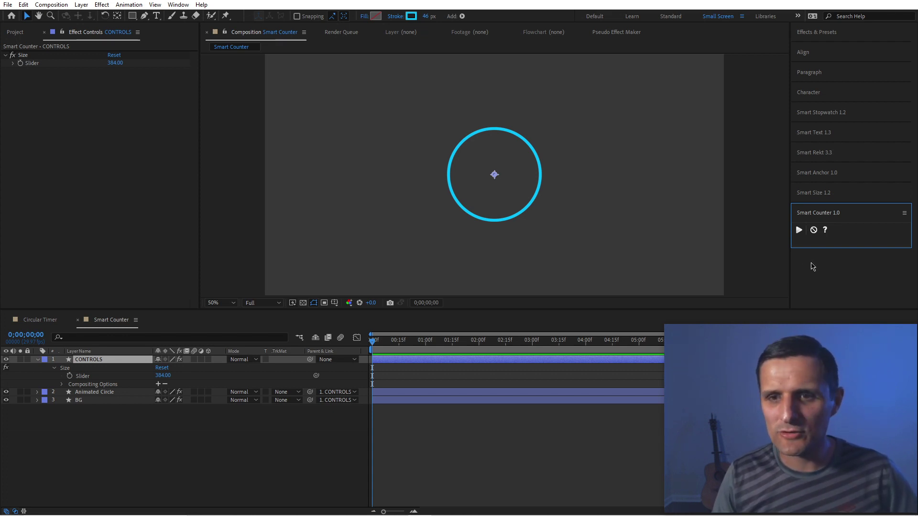
pyautogui.click(306, 434)
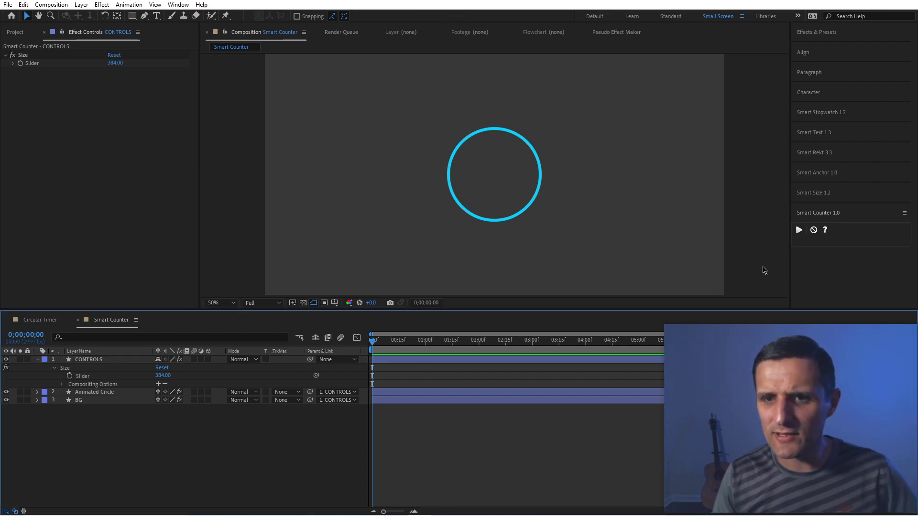
pyautogui.click(798, 230)
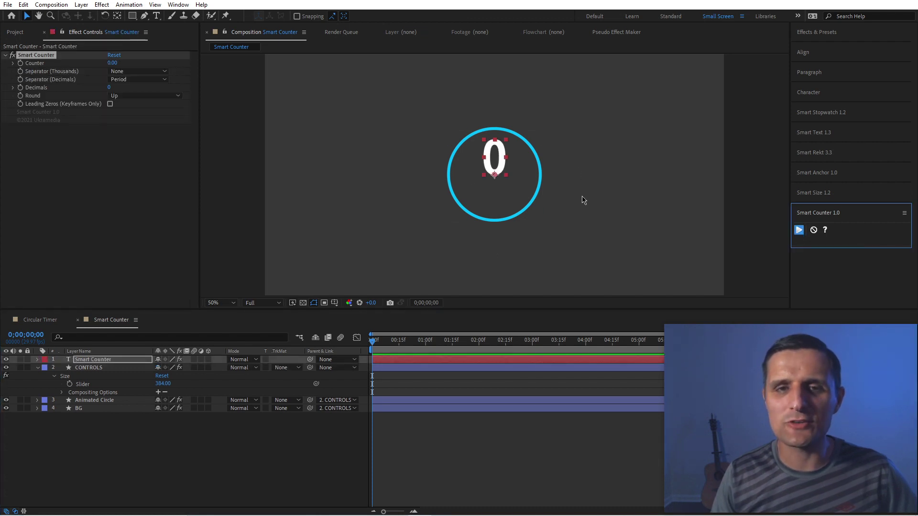
pyautogui.moveTo(121, 63); pyautogui.dragTo(243, 63)
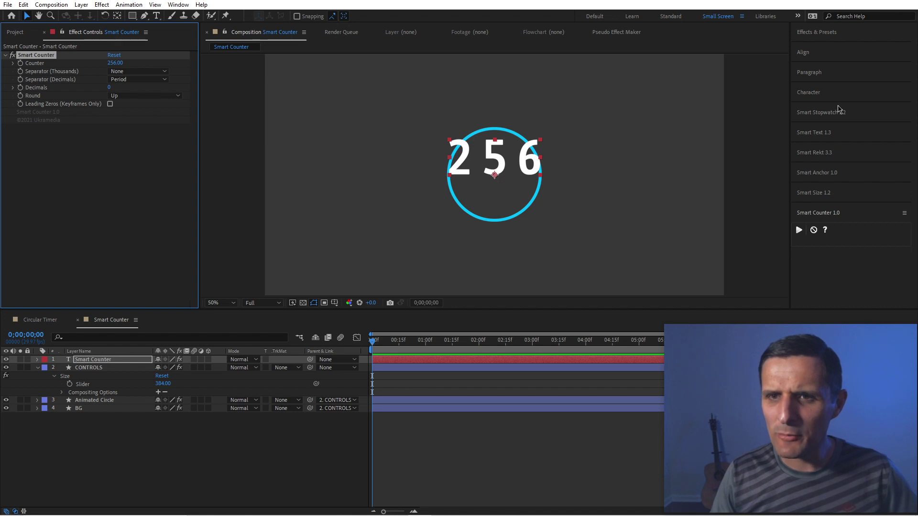
# Set the Smart Counter text's tracking to 0
pyautogui.click(822, 93)
pyautogui.click(860, 145)
pyautogui.write('0')
pyautogui.press('Return')
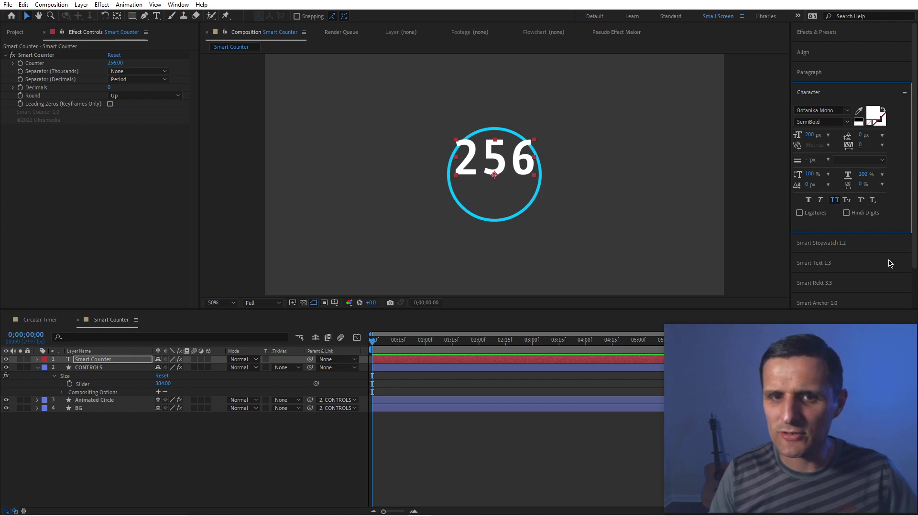
# Apply Smart Anchor to the Smart Counter layer with its X and Y anchor points at Center
pyautogui.click(127, 360)
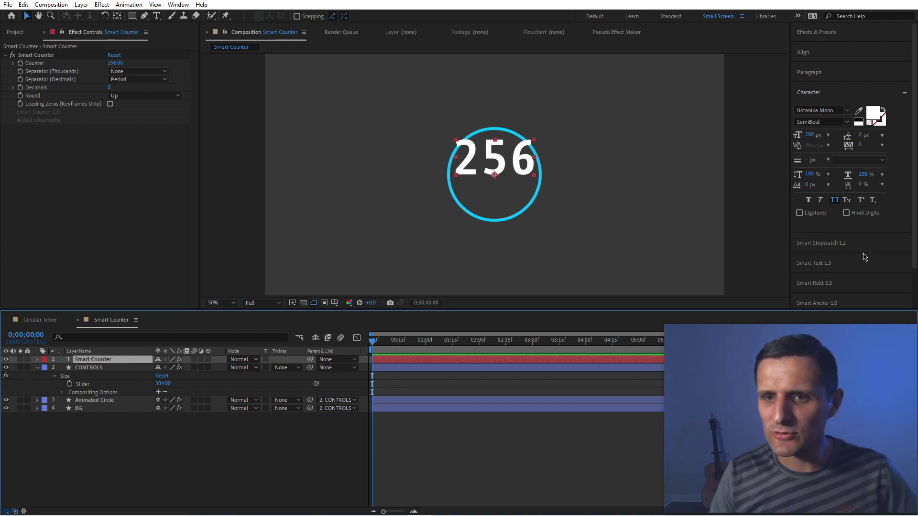
pyautogui.scroll(-2, 866, 258)
pyautogui.click(832, 260)
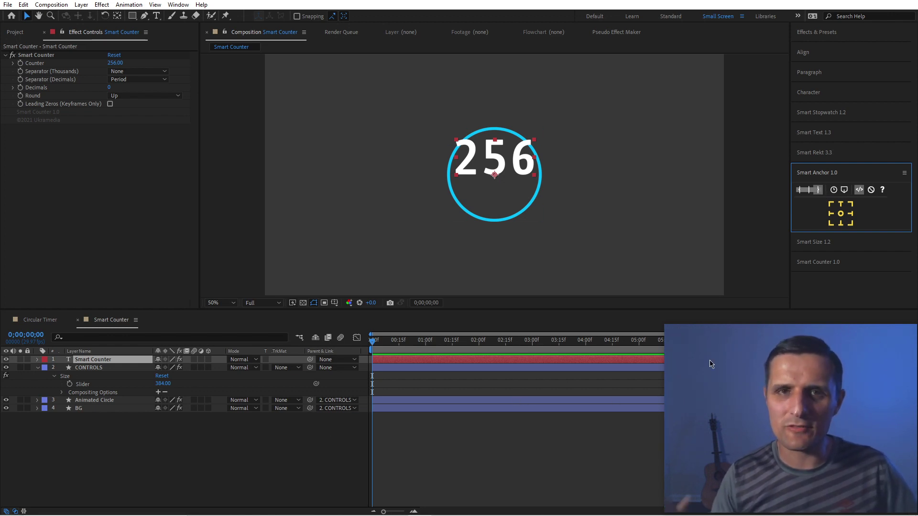
pyautogui.click(843, 220)
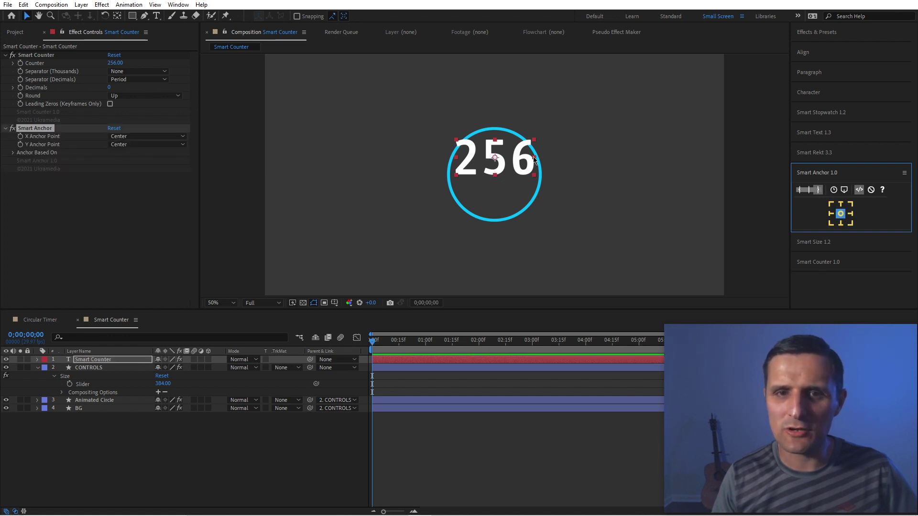
# Move the Smart Counter layer below CONTROLS and parent it to CONTROLS so it snaps to that layer's position
pyautogui.moveTo(115, 359); pyautogui.dragTo(228, 380)
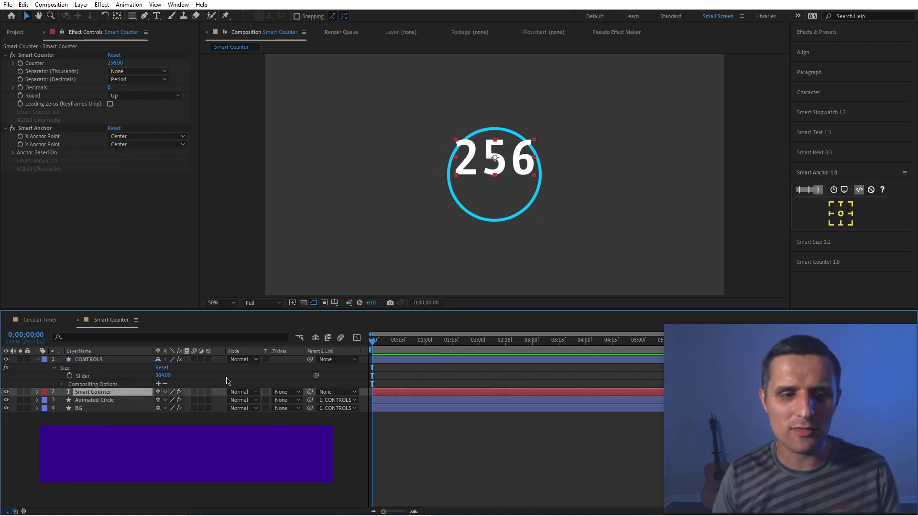
pyautogui.moveTo(309, 392); pyautogui.dragTo(141, 384)
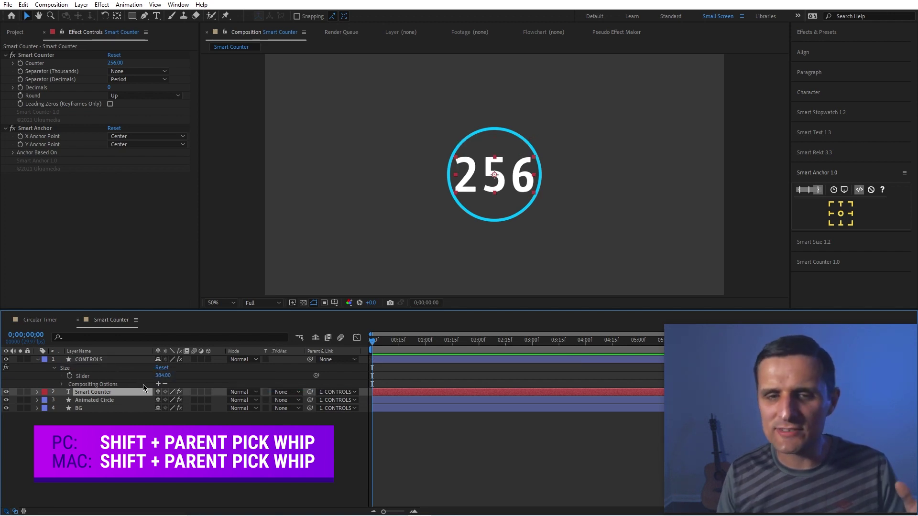
pyautogui.click(105, 359)
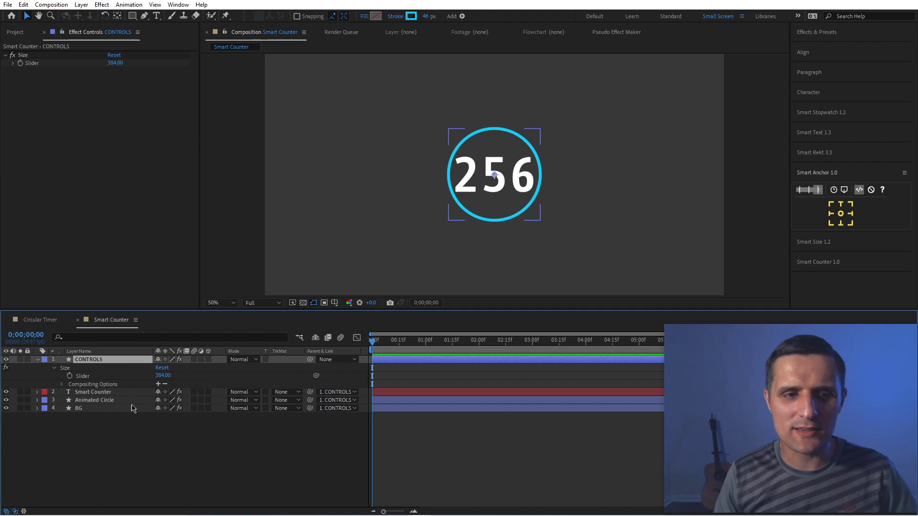
# Set the Smart Counter layer's Counter value to 60
pyautogui.click(109, 392)
pyautogui.moveTo(113, 63); pyautogui.dragTo(109, 64)
pyautogui.click(113, 63)
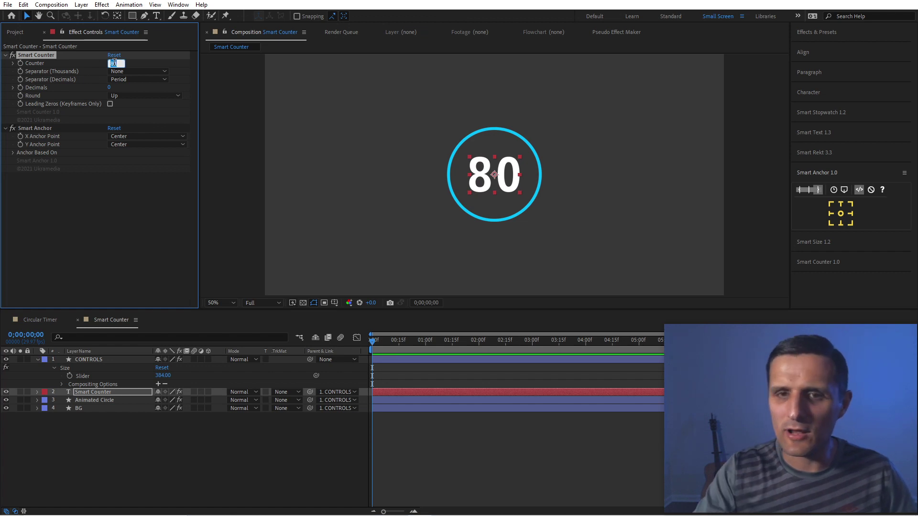
pyautogui.write('60')
pyautogui.press('Return')
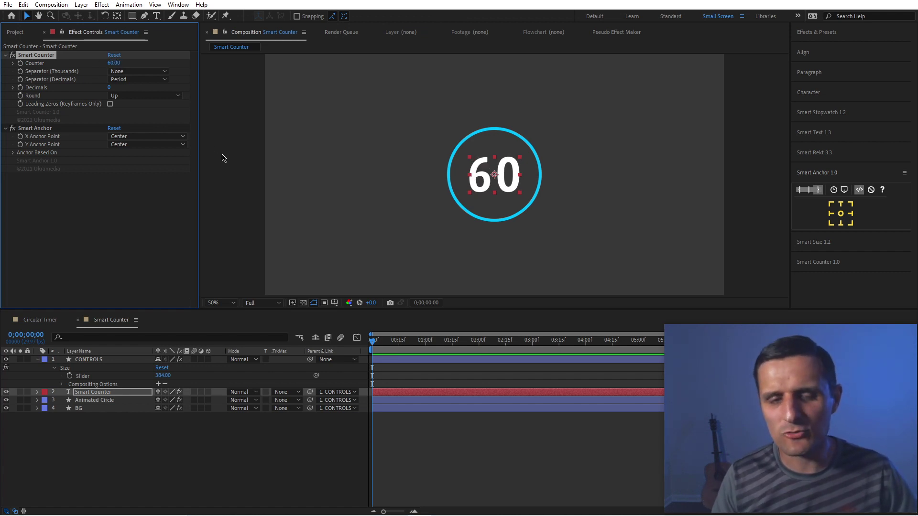
# Start keyframing the Counter value at 0;00;01;00 and reveal the Smart Counter layer's keyframes in the timeline
pyautogui.click(426, 347)
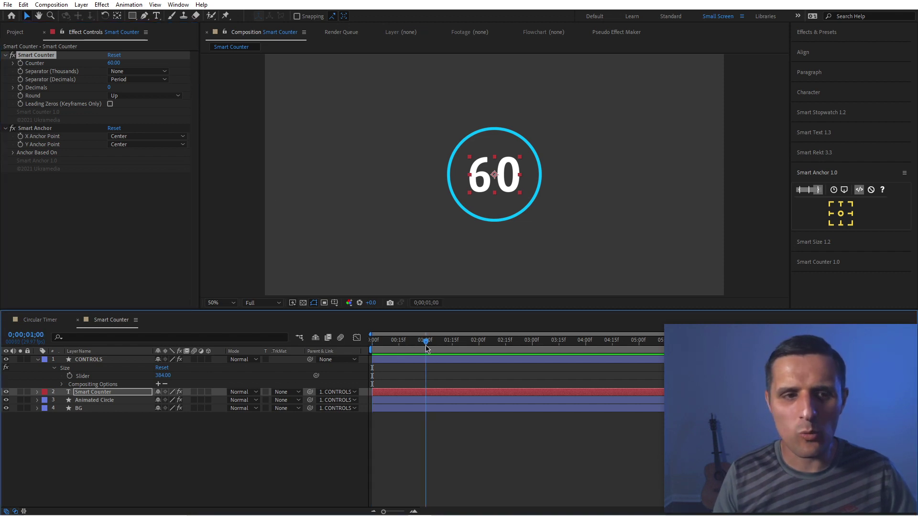
pyautogui.click(20, 64)
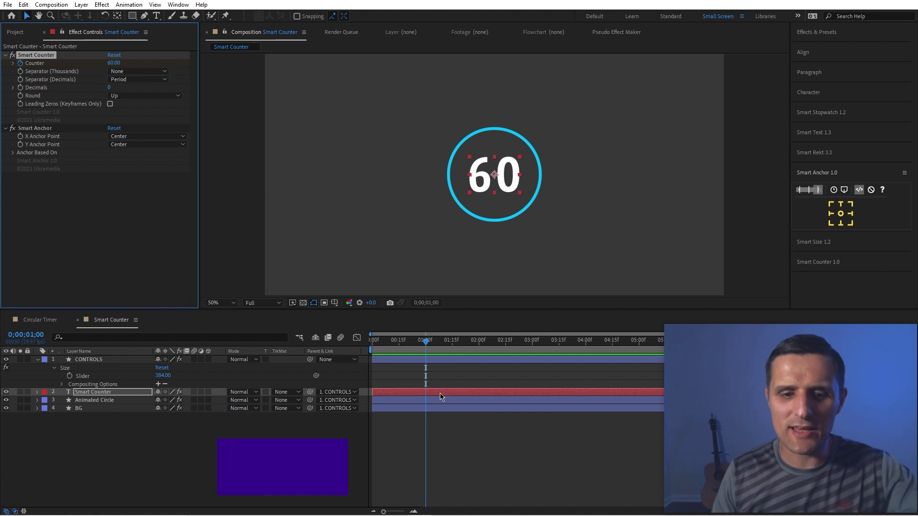
pyautogui.press('u')
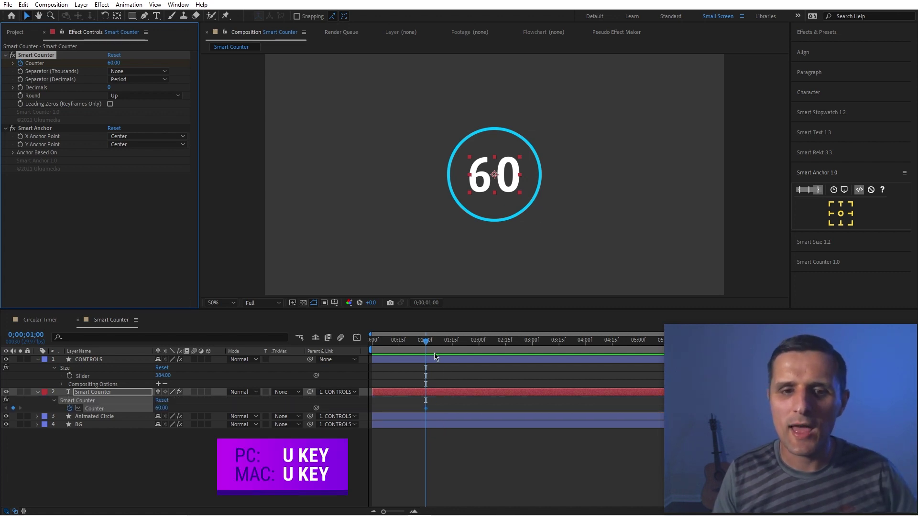
# Add a Counter keyframe with the value 0 at 0;00;05;00
pyautogui.moveTo(426, 342); pyautogui.dragTo(640, 354)
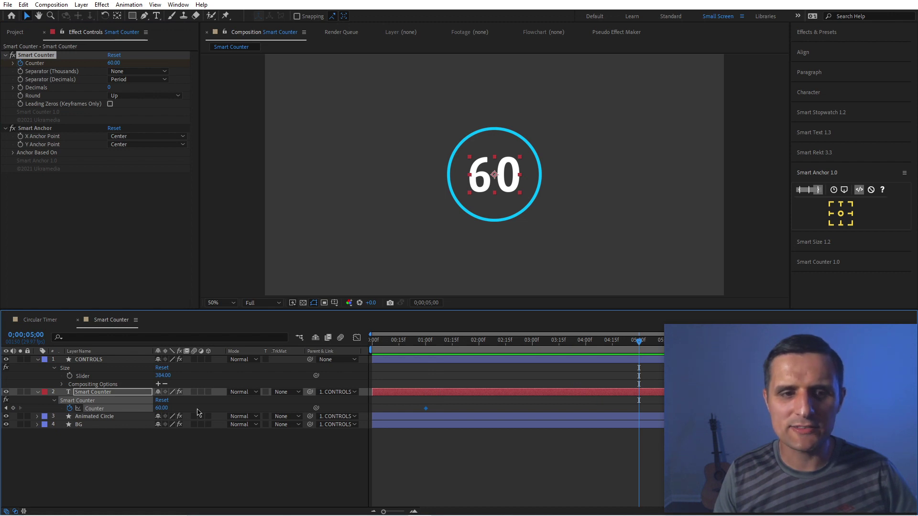
pyautogui.click(163, 407)
pyautogui.write('0')
pyautogui.press('Return')
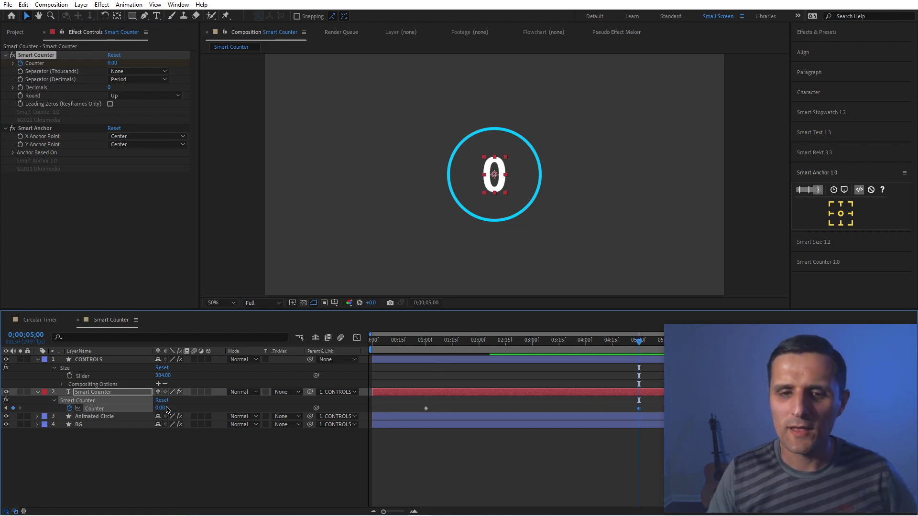
# Preview the countdown between the two keyframes and examine how its single-digit numbers are displayed
pyautogui.click(422, 340)
pyautogui.press('space')
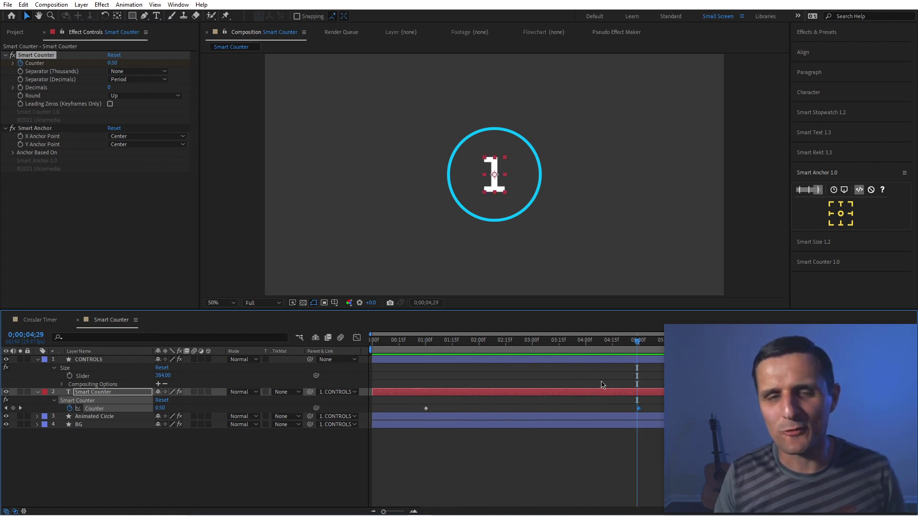
pyautogui.moveTo(637, 348); pyautogui.dragTo(425, 349)
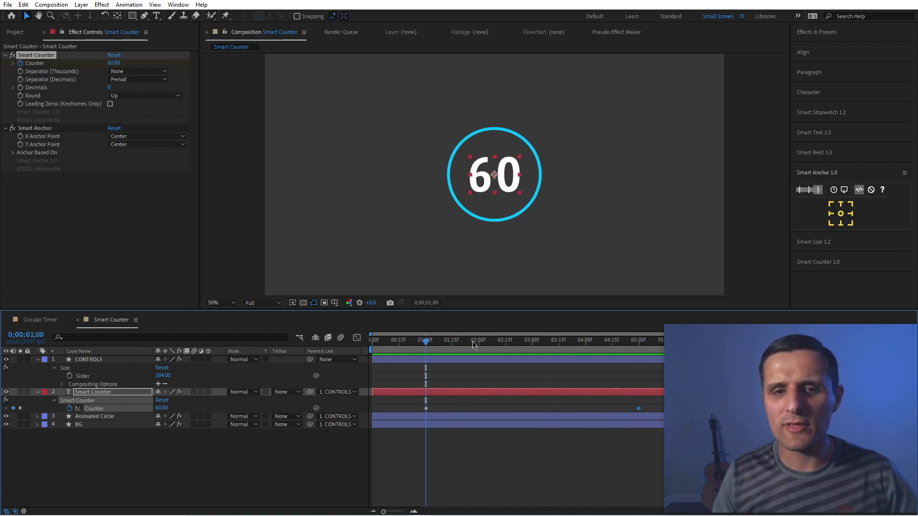
pyautogui.click(578, 350)
pyautogui.moveTo(578, 352); pyautogui.dragTo(621, 352)
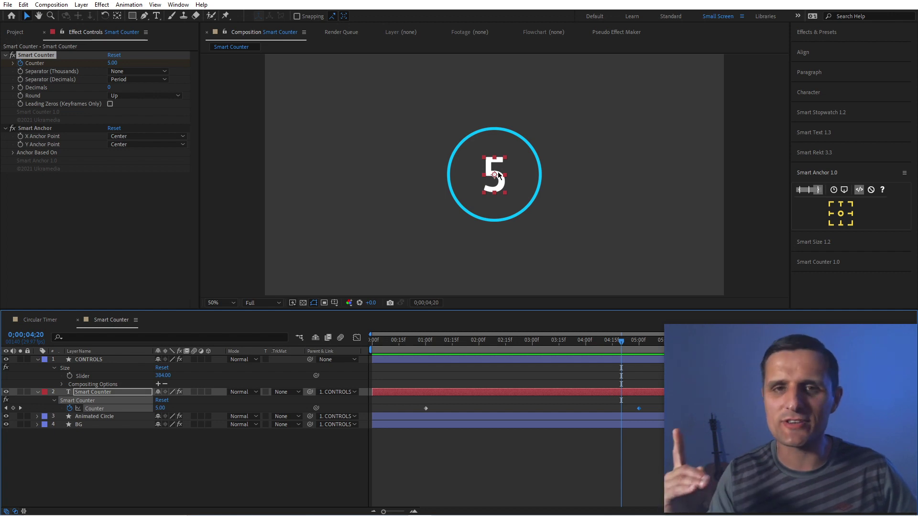
# Enable Leading Zeros on the Smart Counter layer and scrub through the countdown to check it
pyautogui.click(494, 393)
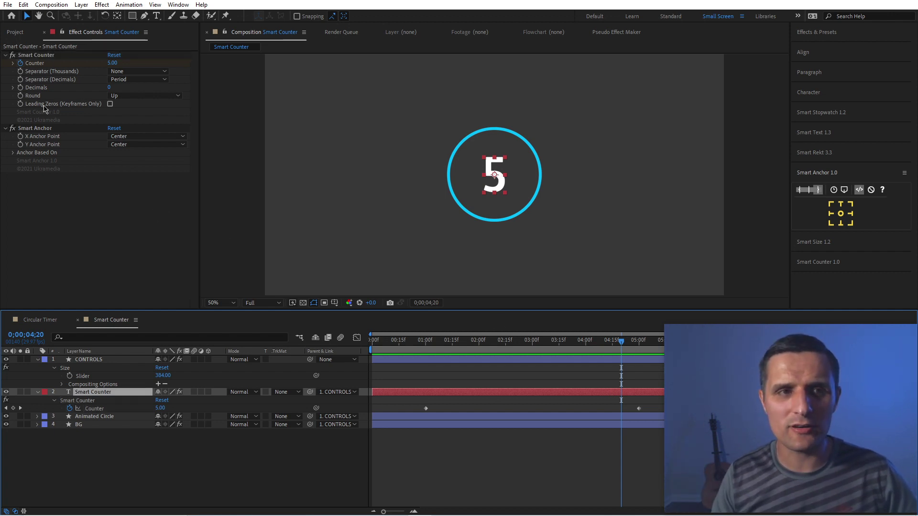
pyautogui.click(110, 103)
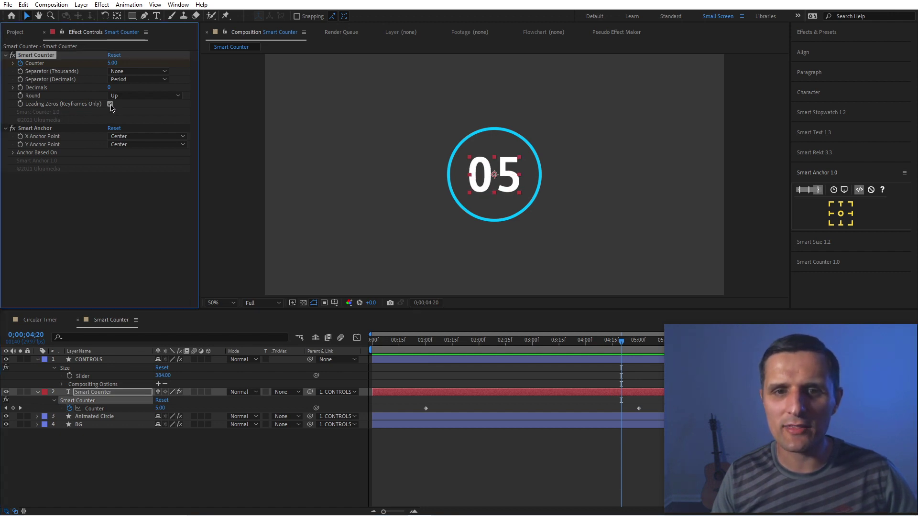
pyautogui.click(528, 345)
pyautogui.moveTo(498, 345); pyautogui.dragTo(426, 359)
pyautogui.moveTo(410, 403); pyautogui.dragTo(615, 420)
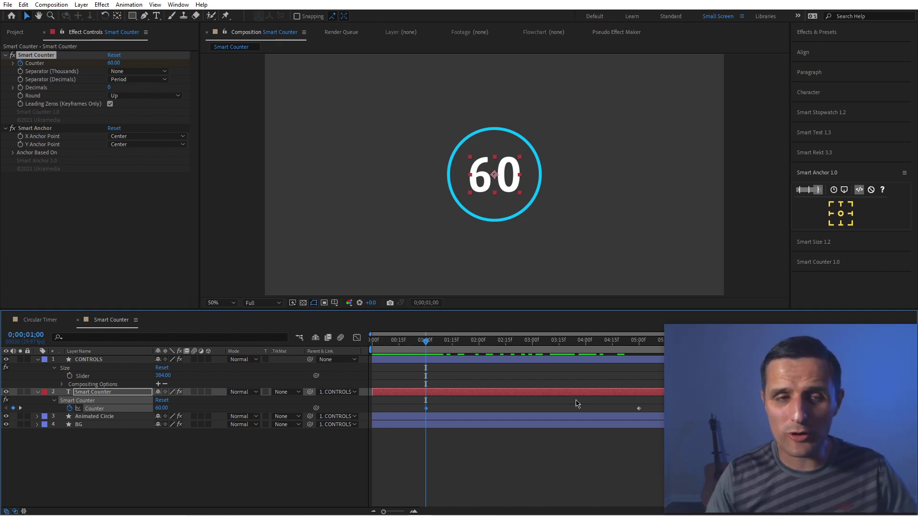
pyautogui.moveTo(425, 340); pyautogui.dragTo(435, 370)
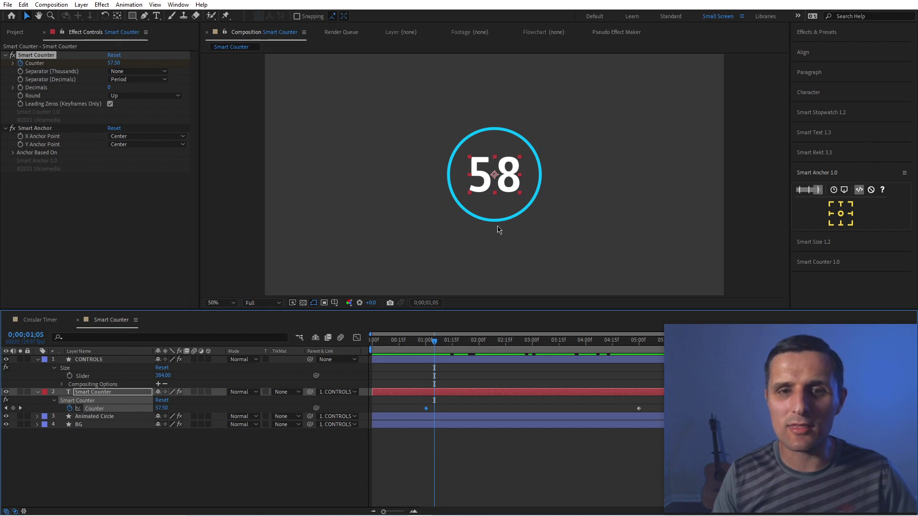
# Add a Trim Paths operator to the Animated Circle layer's contents
pyautogui.press('/')
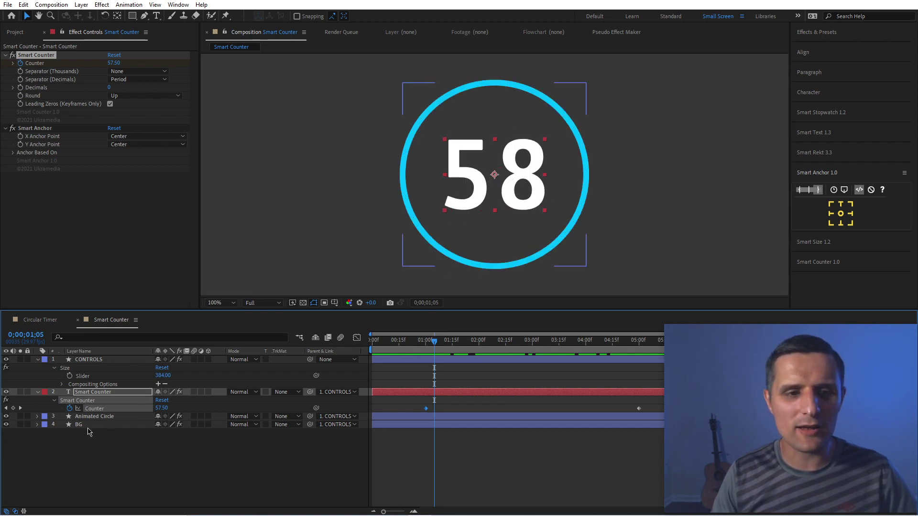
pyautogui.click(99, 418)
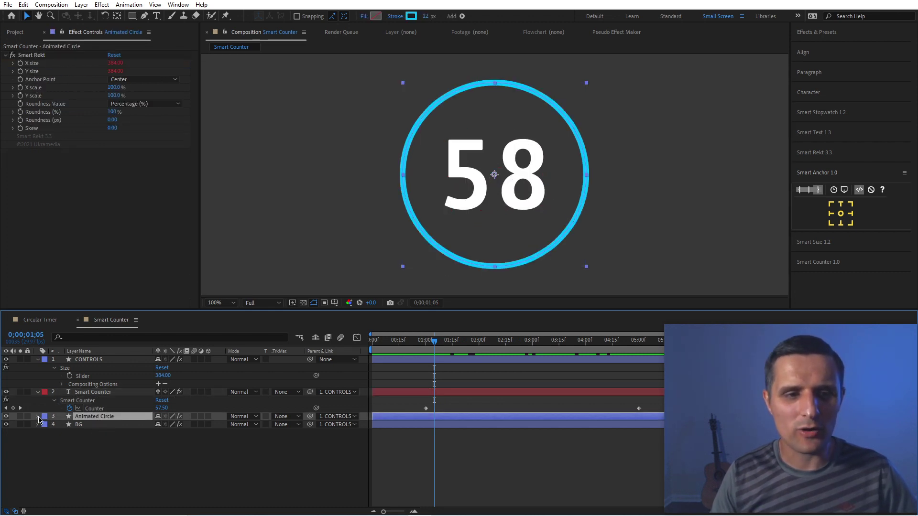
pyautogui.click(37, 416)
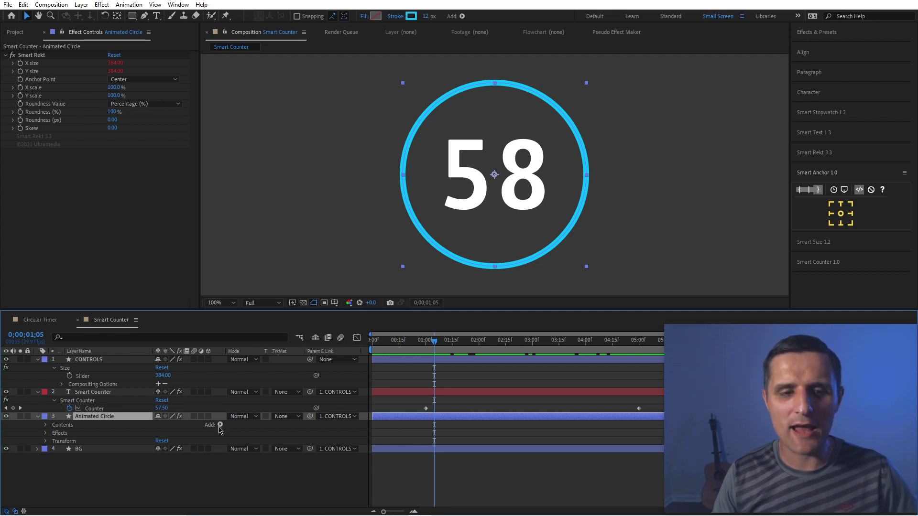
pyautogui.click(220, 425)
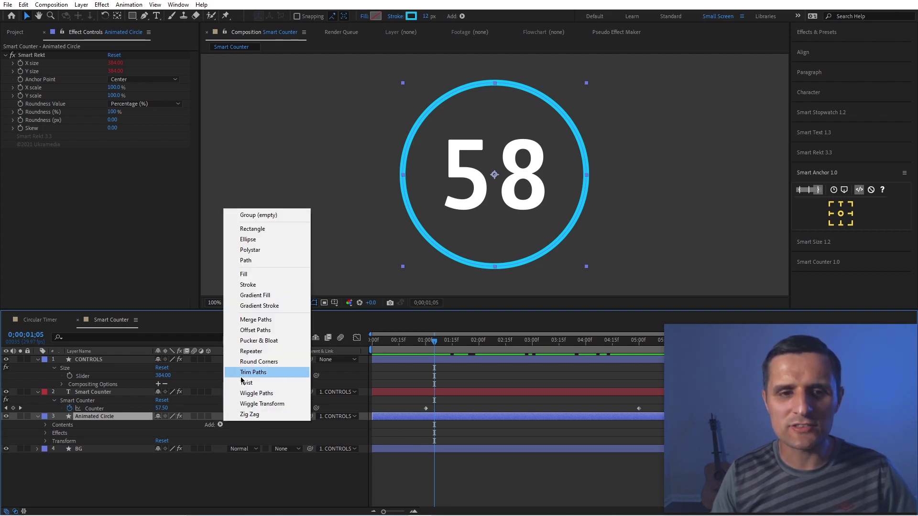
pyautogui.click(269, 378)
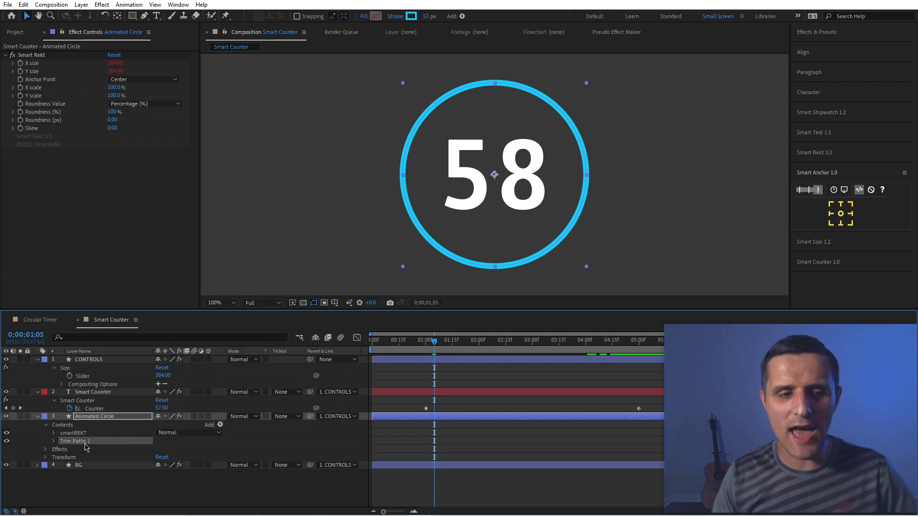
# Set the Animated Circle's Trim Paths Offset to -90° and its Start to 30%
pyautogui.click(53, 441)
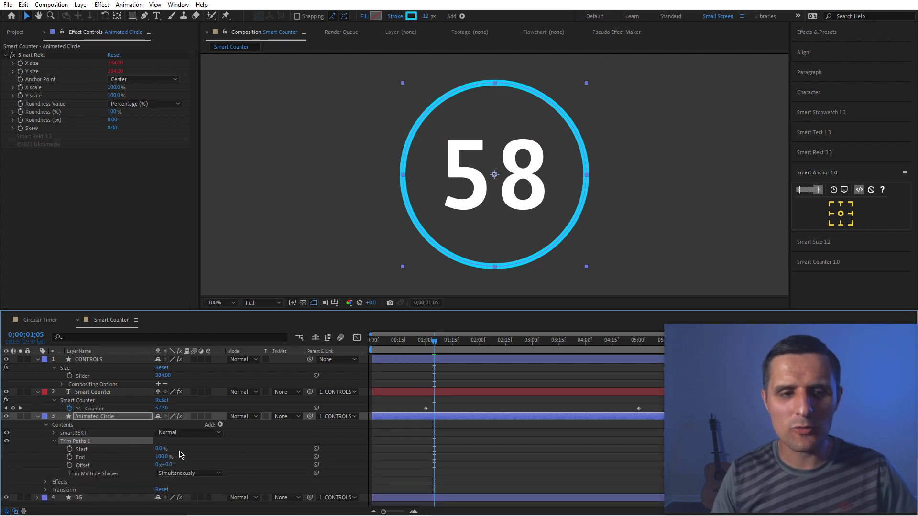
pyautogui.moveTo(160, 452)
pyautogui.mouseDown()
pyautogui.moveTo(201, 450)
pyautogui.moveTo(173, 452)
pyautogui.mouseUp()
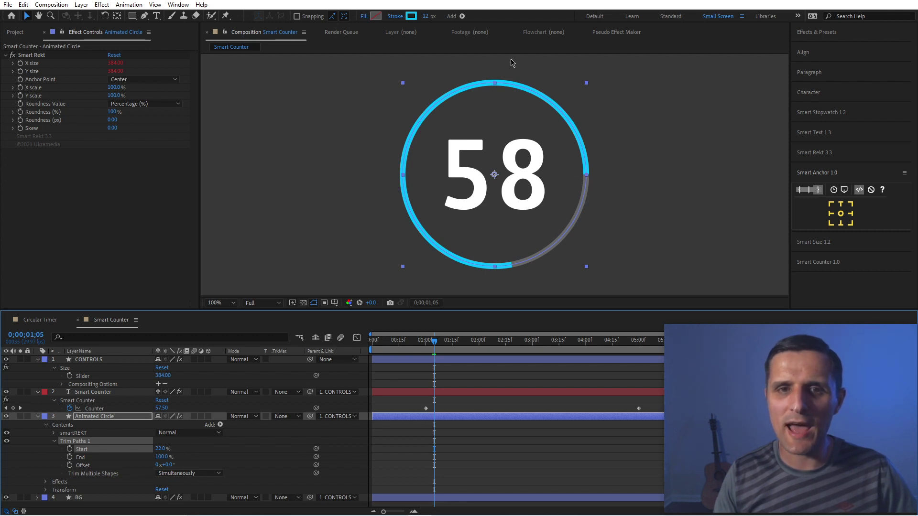
pyautogui.moveTo(172, 466)
pyautogui.mouseDown()
pyautogui.moveTo(184, 447)
pyautogui.moveTo(177, 447)
pyautogui.mouseUp()
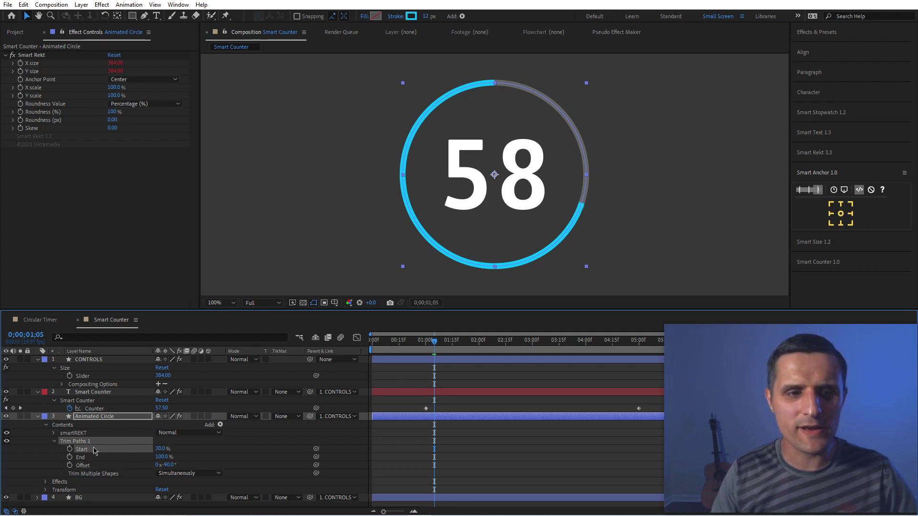
# Change the Animated Circle stroke's Line Cap to Round Cap
pyautogui.click(55, 433)
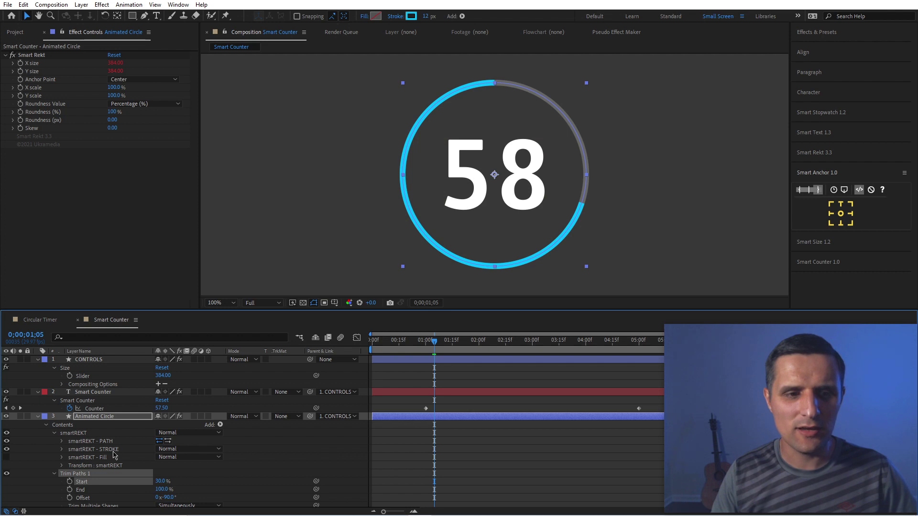
pyautogui.click(61, 450)
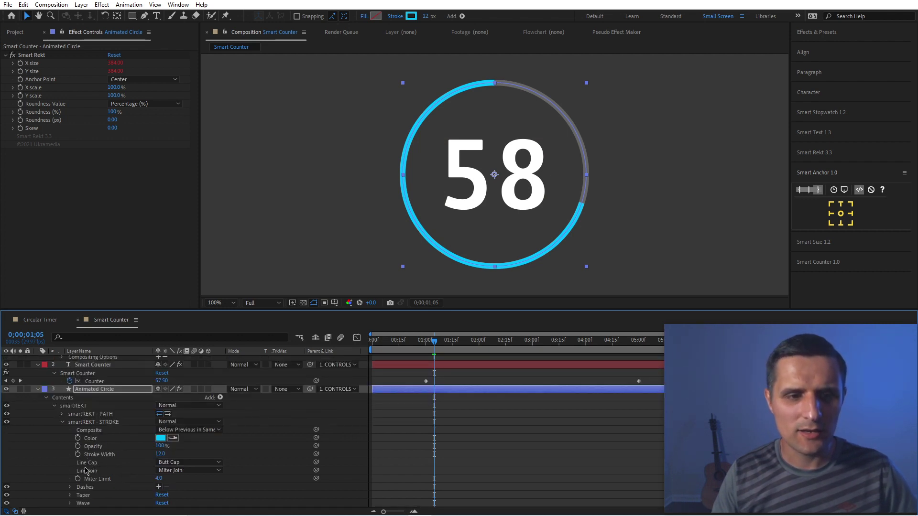
pyautogui.click(174, 464)
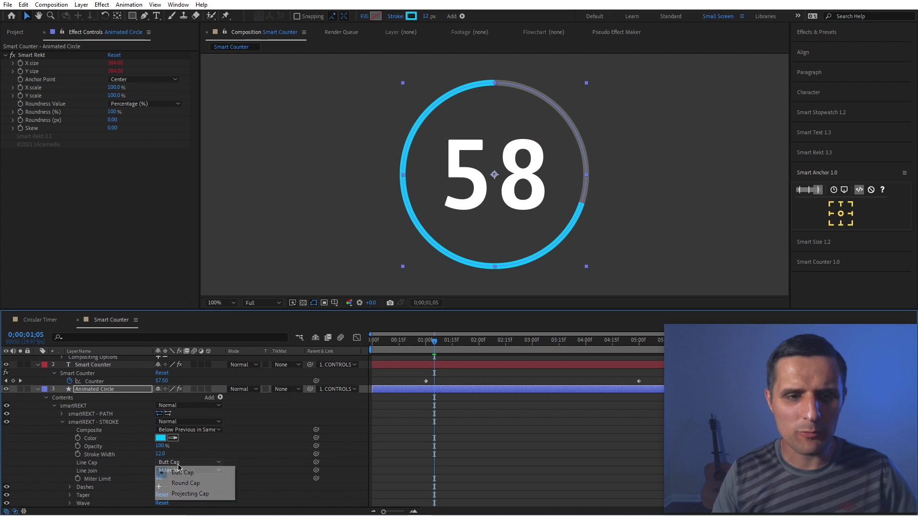
pyautogui.click(205, 484)
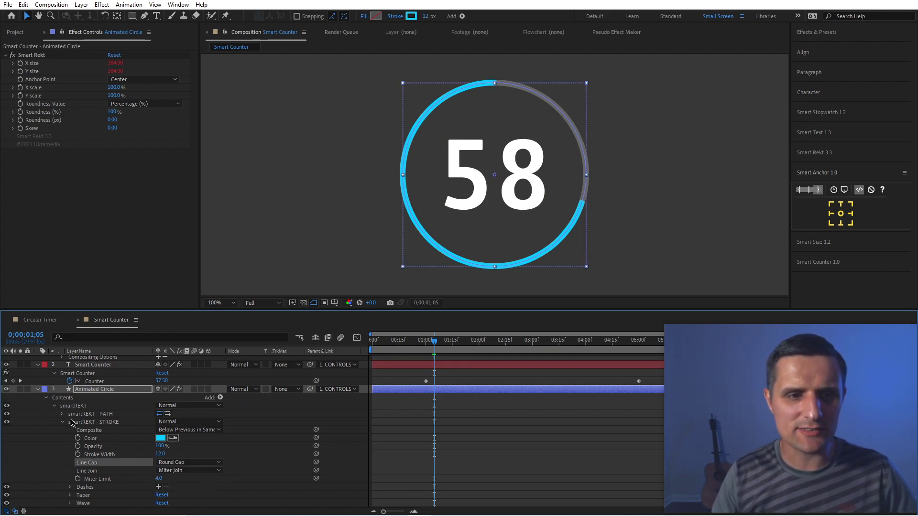
pyautogui.click(54, 406)
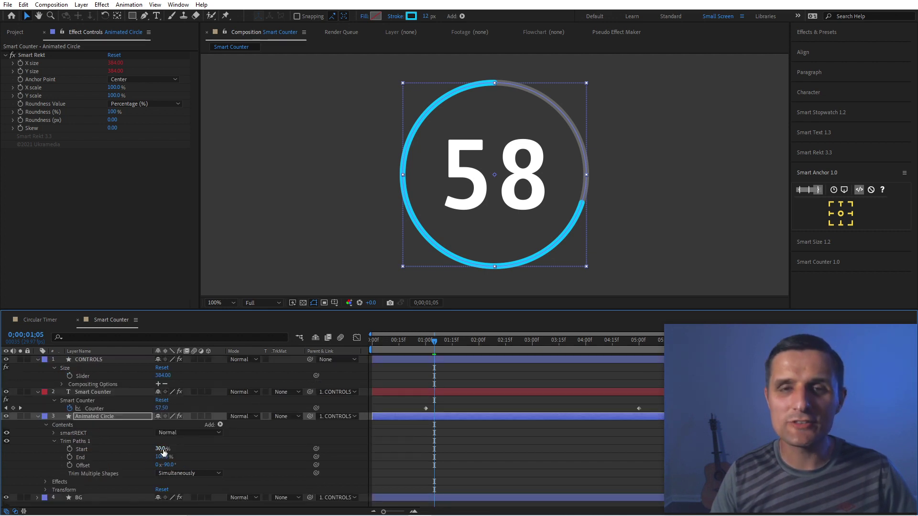
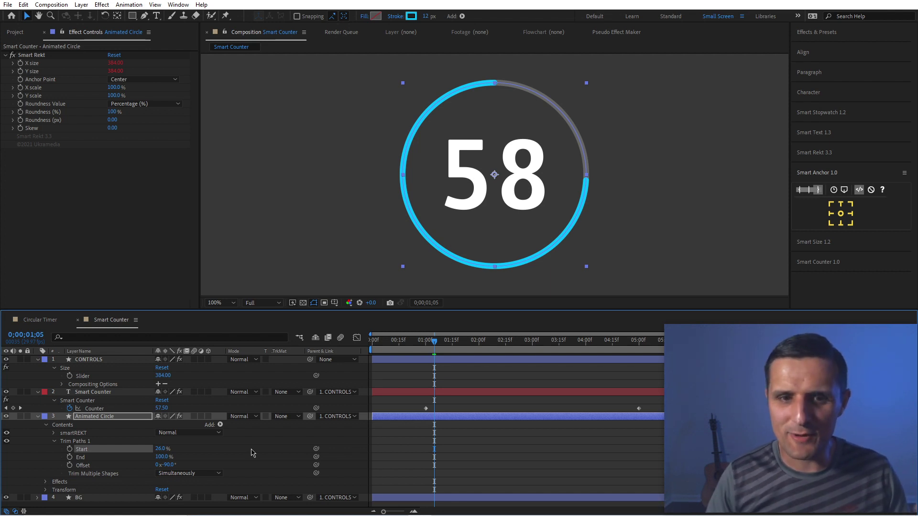
# Add an expression to the Animated Circle's Trim Paths Start that defines counter as a reference to the Smart Counter layer's Counter property
pyautogui.keyDown('alt'); pyautogui.click(70, 449); pyautogui.keyUp('alt')
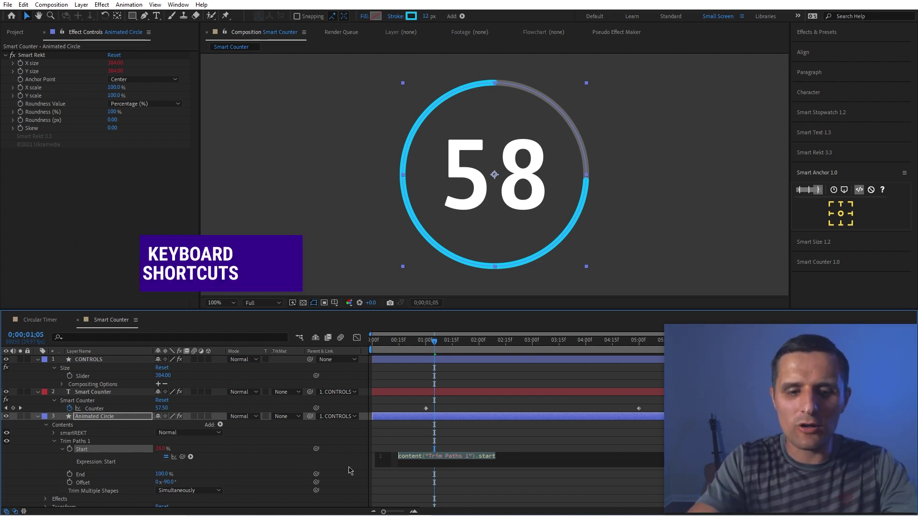
pyautogui.write('counter =')
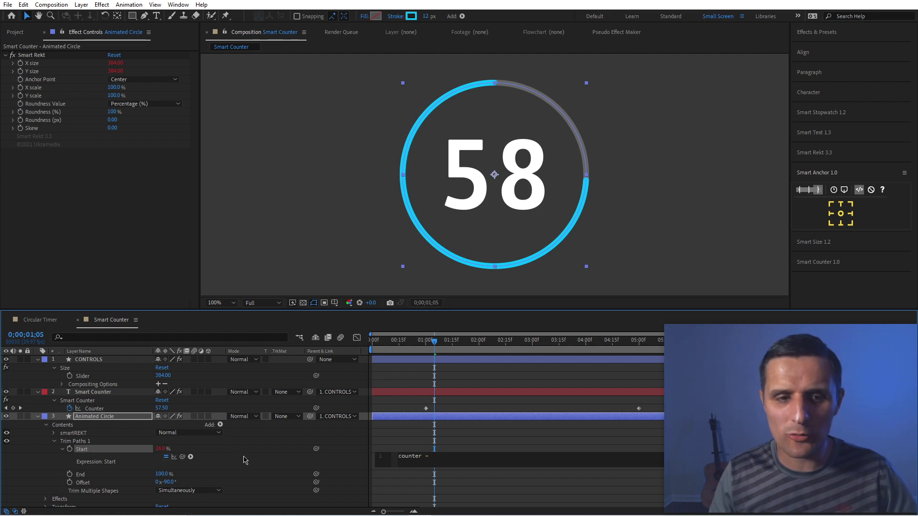
pyautogui.moveTo(182, 458); pyautogui.dragTo(102, 412)
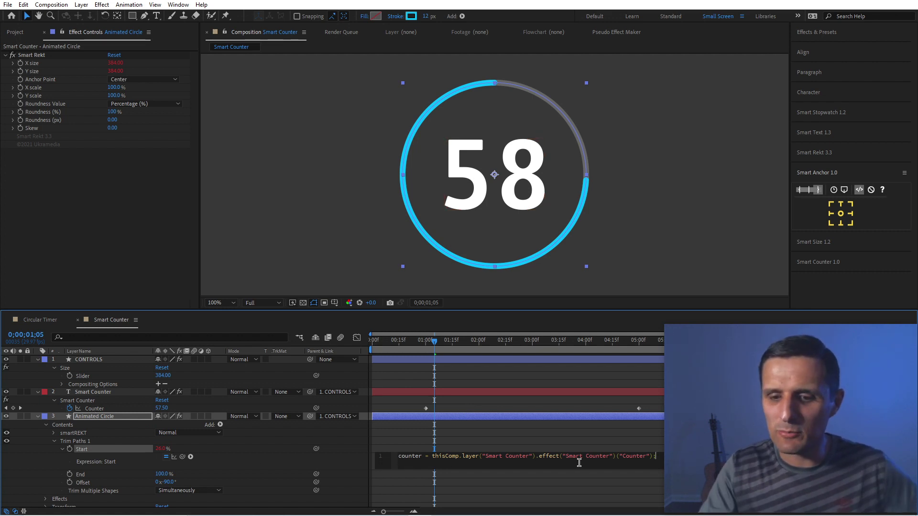
pyautogui.press('Return')
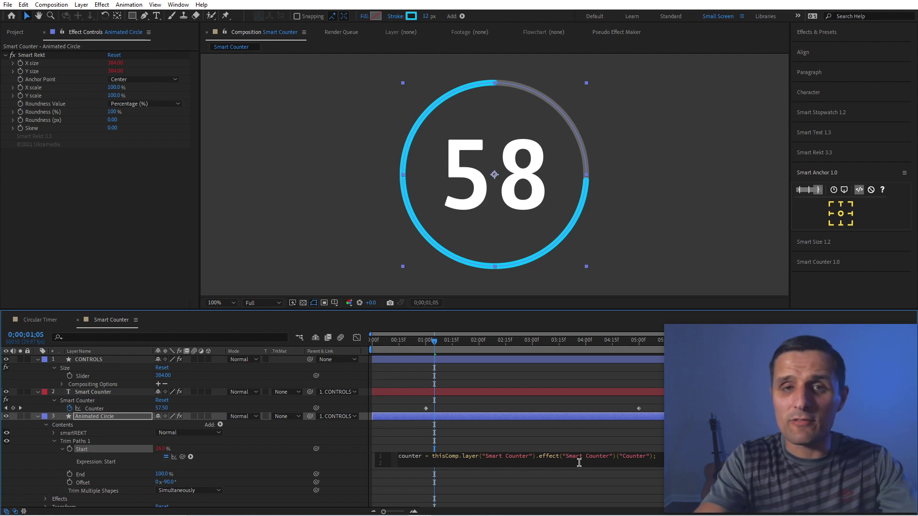
# Add the line key1 = counter.key(1).value; to the Start expression
pyautogui.write('key')
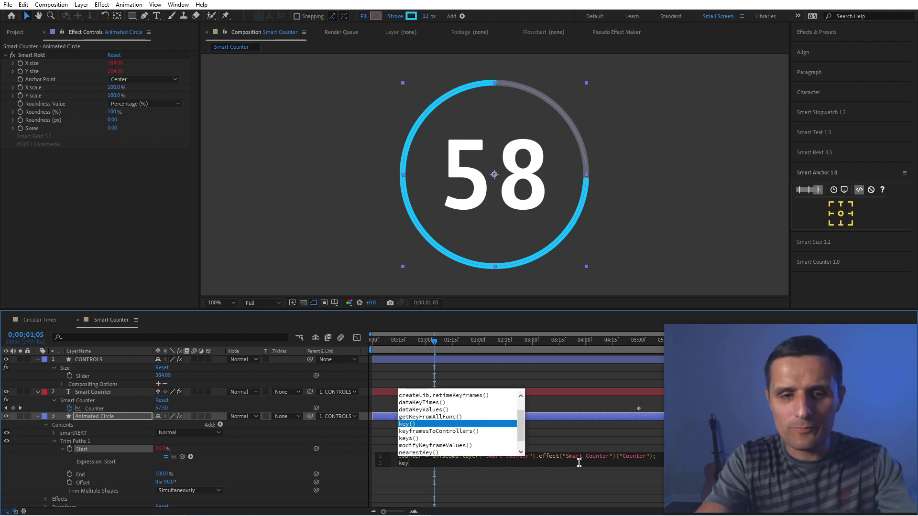
pyautogui.write('1 = cou')
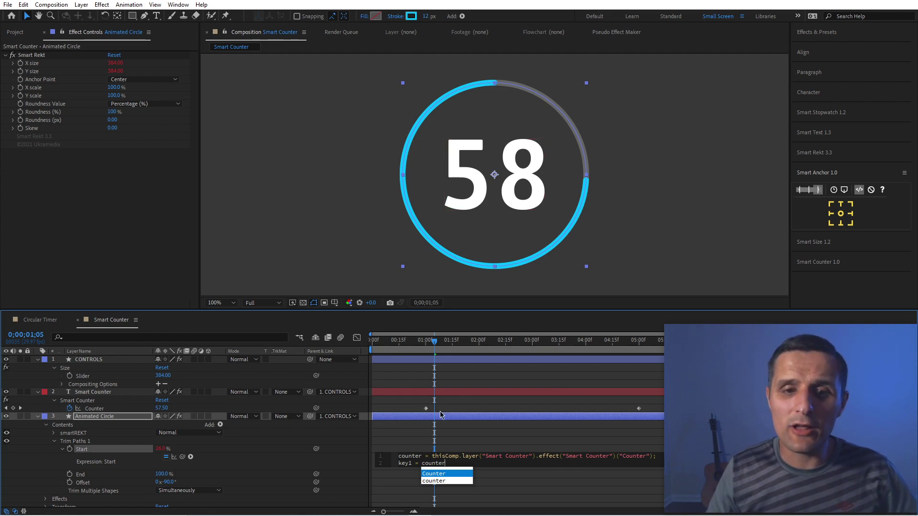
pyautogui.write('nter')
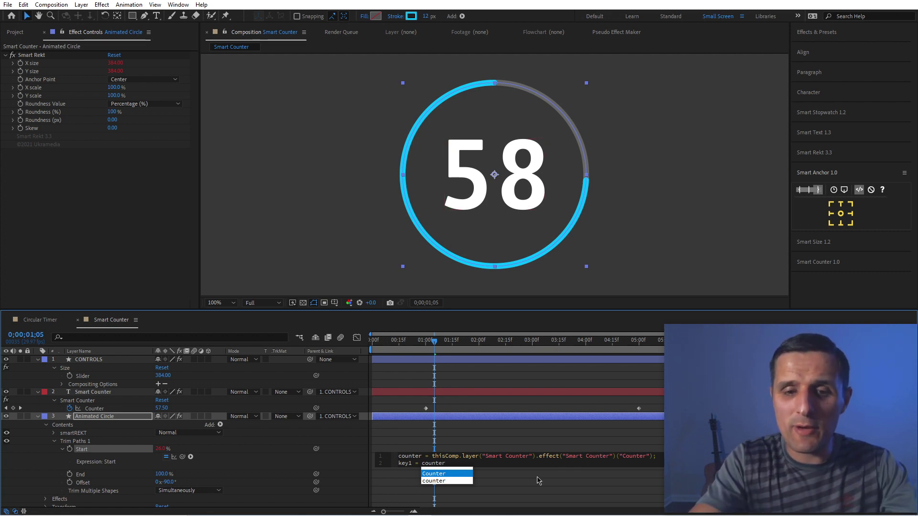
pyautogui.write('.key()')
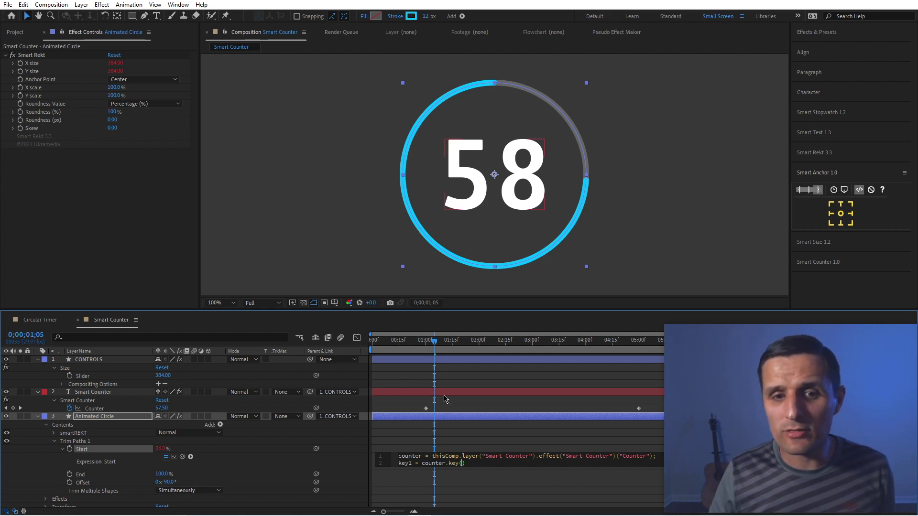
pyautogui.write('1)')
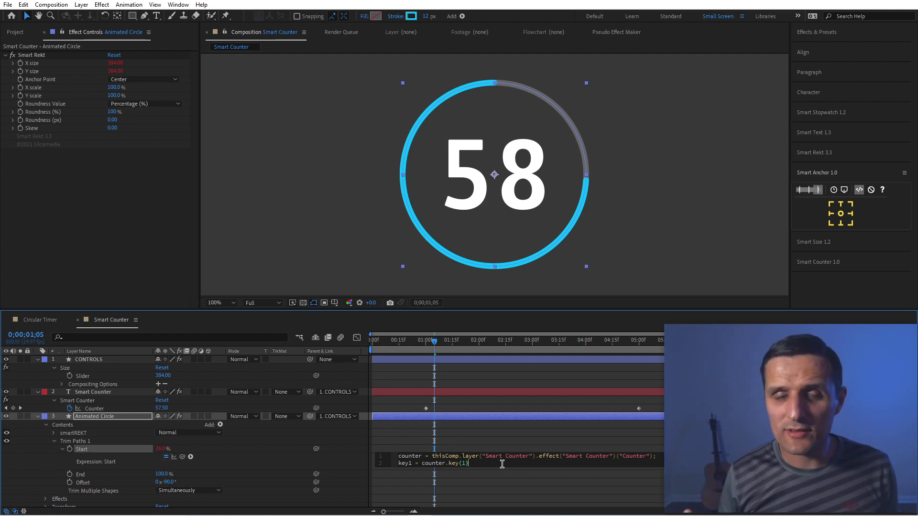
pyautogui.write('.v')
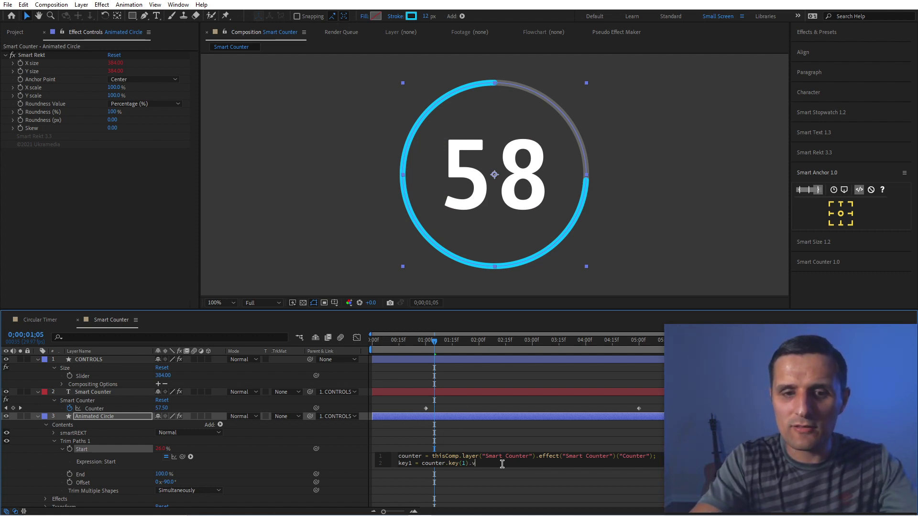
pyautogui.write('alue;')
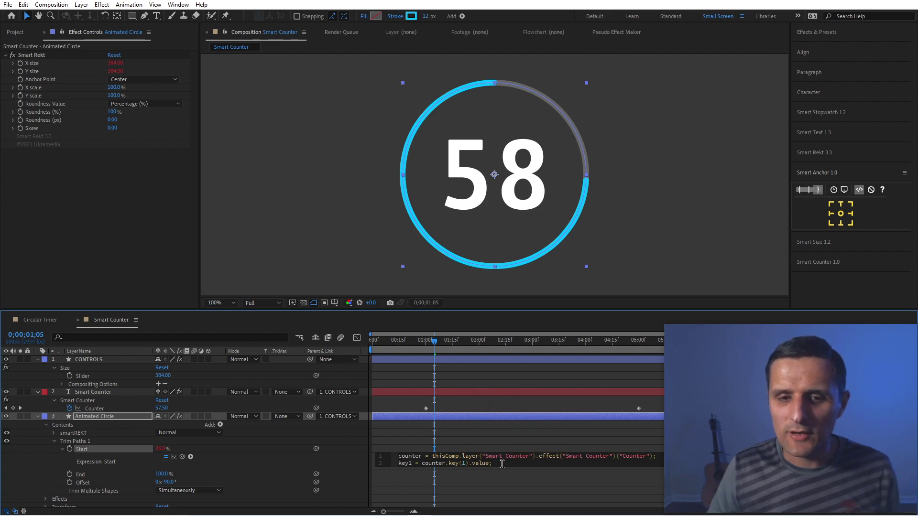
# Enlarge the expression field and duplicate the key1 line, editing the copy to read key2 = counter.key(2).value;
pyautogui.moveTo(504, 467); pyautogui.dragTo(502, 483)
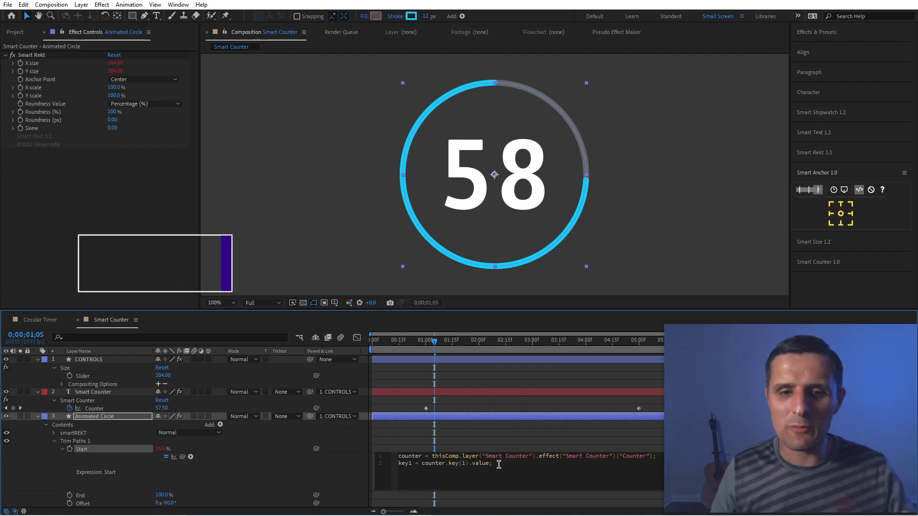
pyautogui.hotkey('ctrl', 'd')
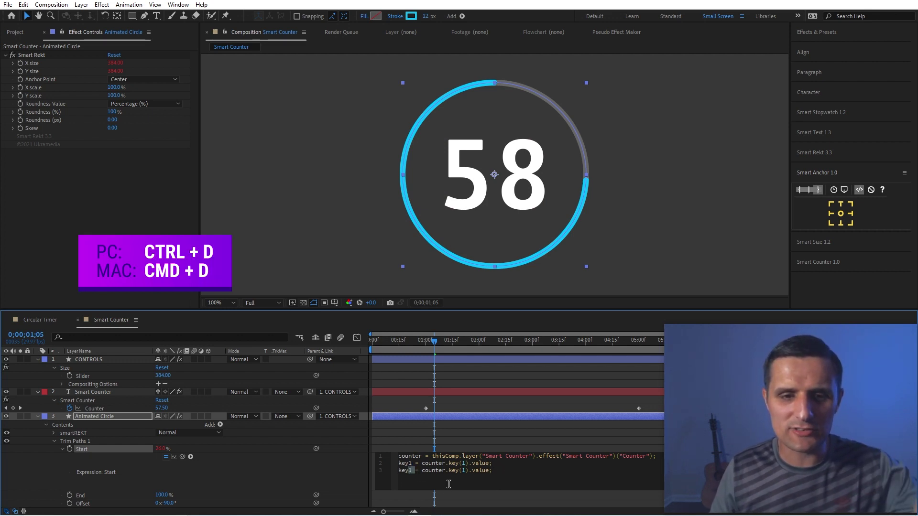
pyautogui.write('2')
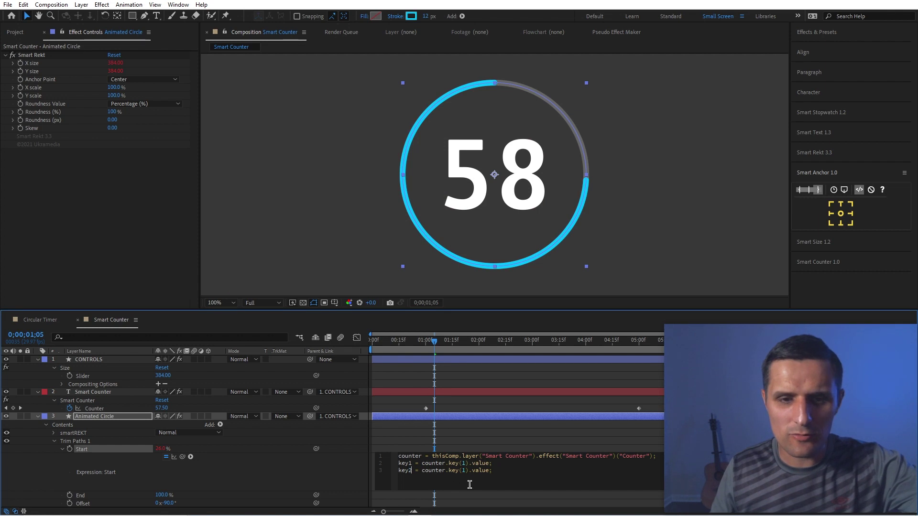
pyautogui.write('2')
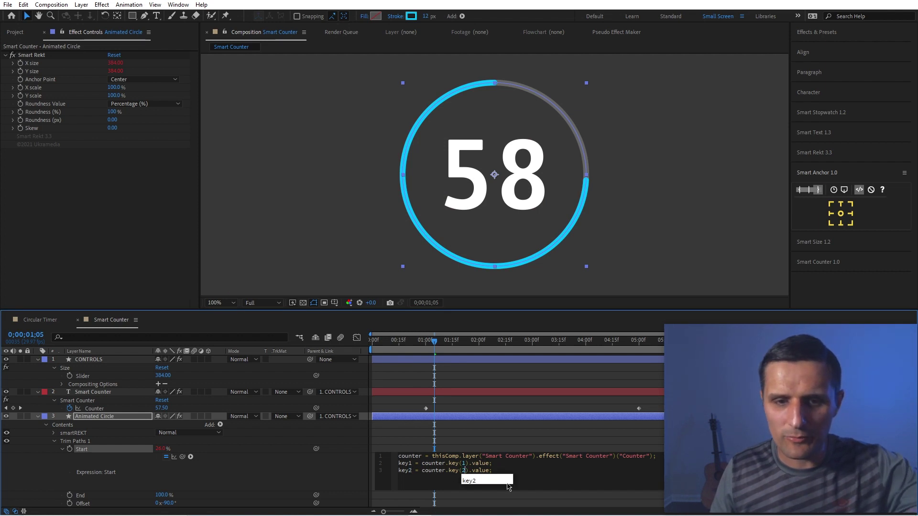
pyautogui.click(508, 468)
# Finish the Start expression with the line linear(counter.value, key1, key2, 100, 0) and apply it
pyautogui.press('Return')
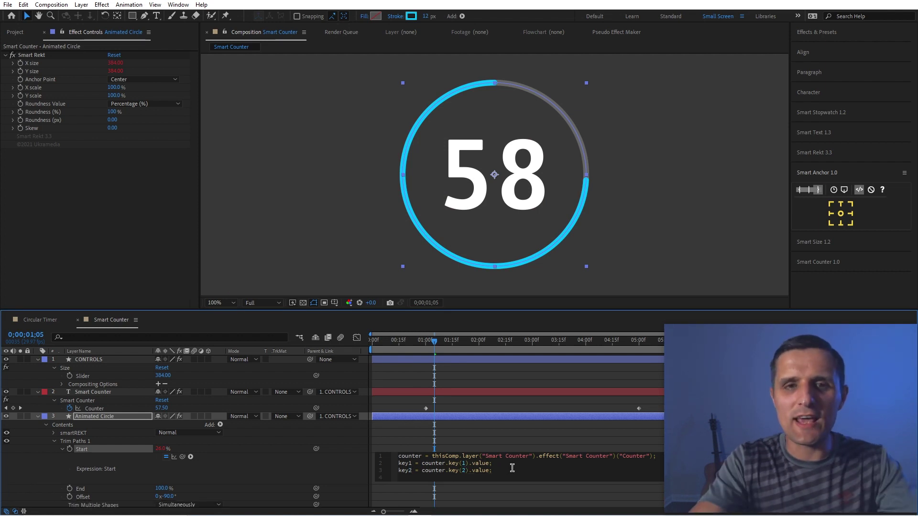
pyautogui.write('linear')
pyautogui.press('Return')
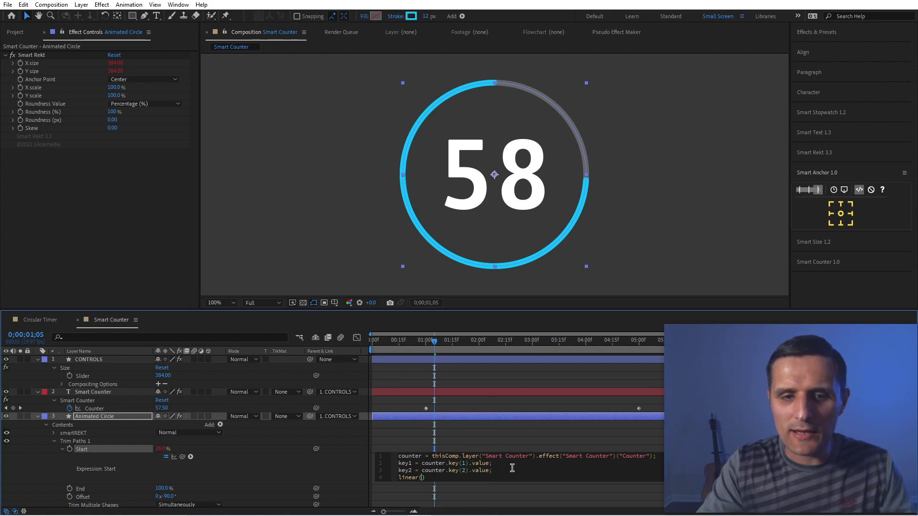
pyautogui.write('coun')
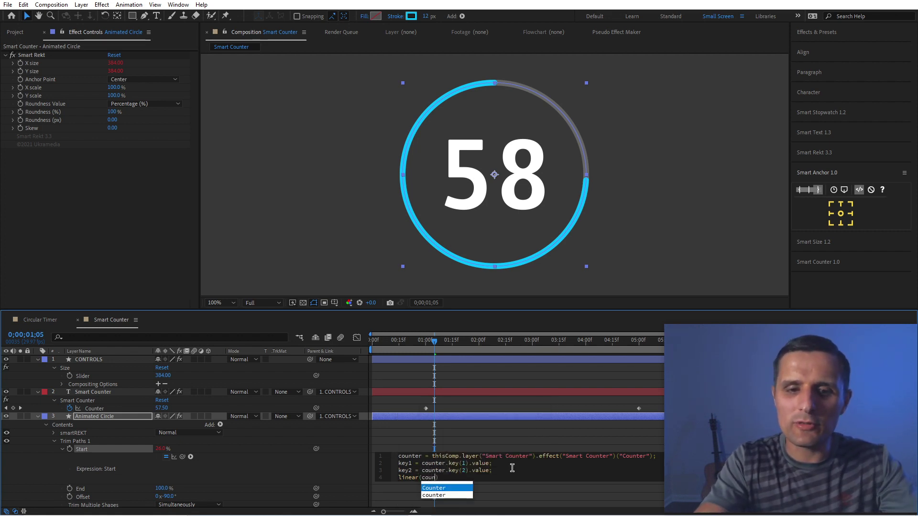
pyautogui.write('ter.value')
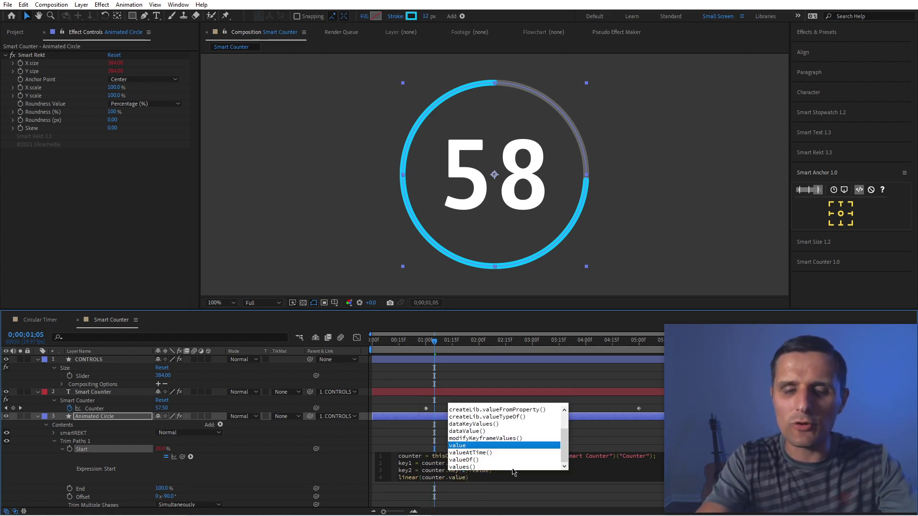
pyautogui.write(', ')
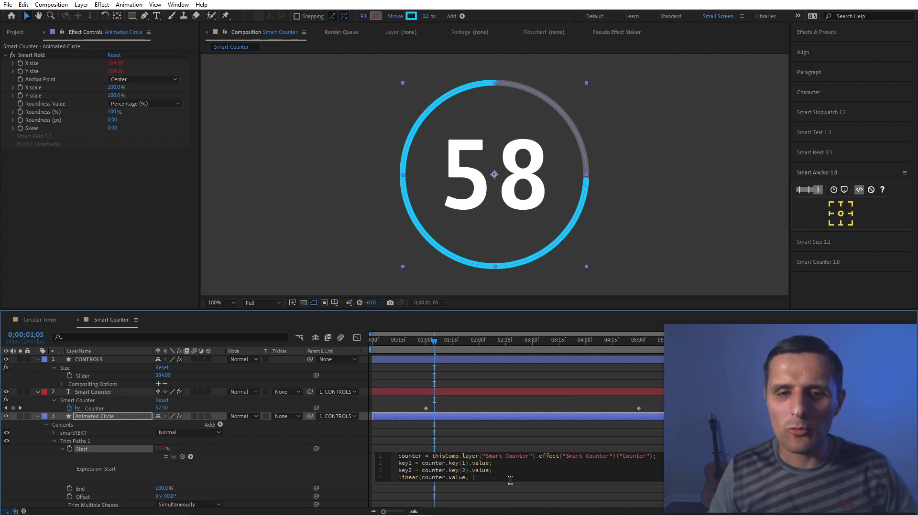
pyautogui.write('key')
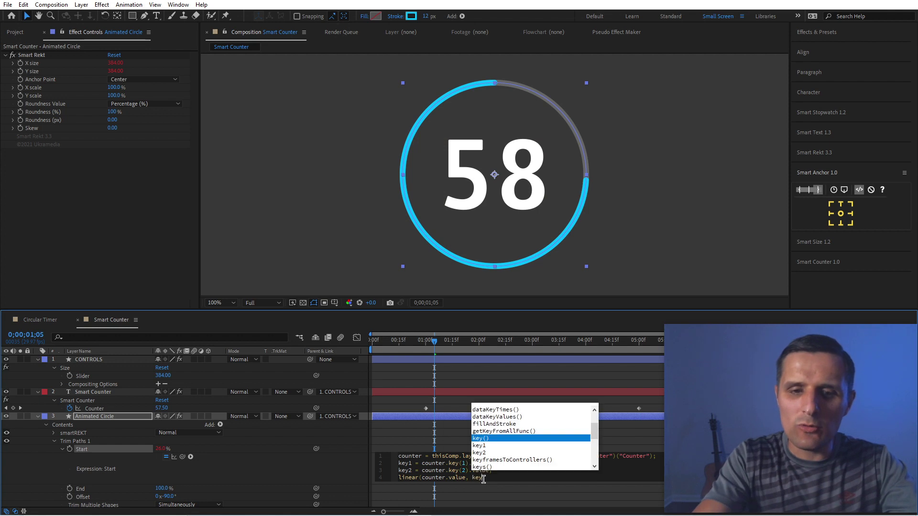
pyautogui.write('1')
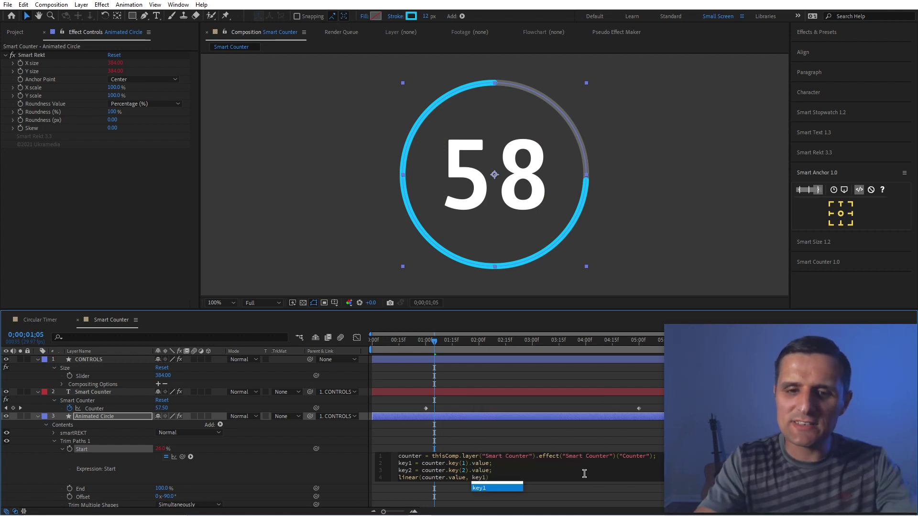
pyautogui.write(', k')
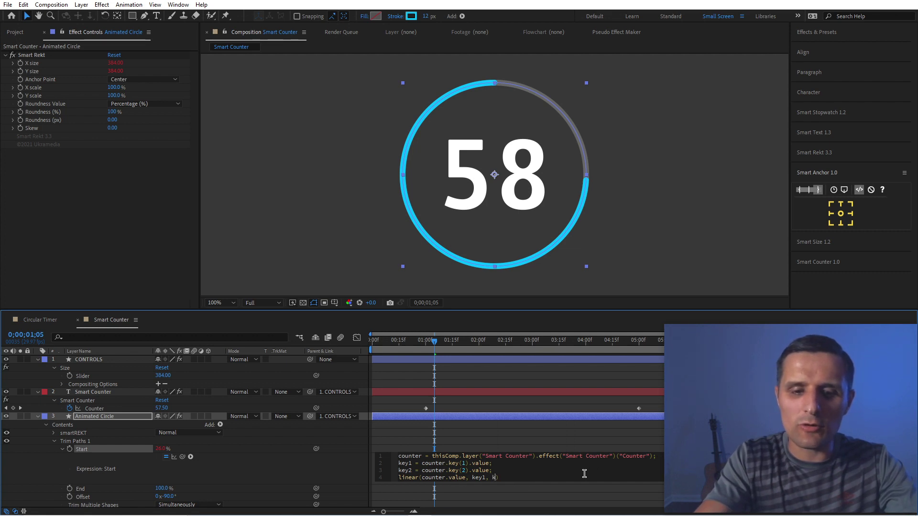
pyautogui.write('ey2, 100, 0')
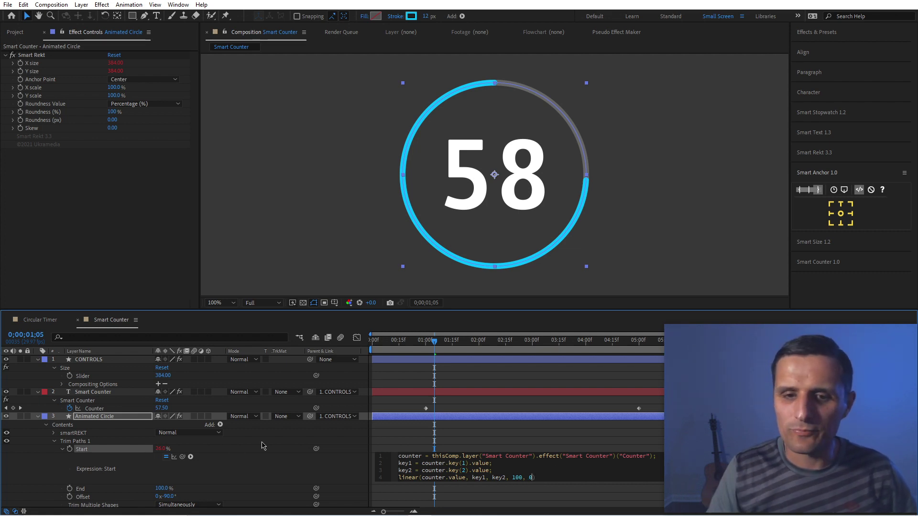
pyautogui.click(340, 446)
# Preview the countdown from just before the first Counter keyframe to check that the ring follows the number
pyautogui.moveTo(434, 340)
pyautogui.mouseDown()
pyautogui.moveTo(461, 340)
pyautogui.moveTo(419, 345)
pyautogui.mouseUp()
pyautogui.press('space')
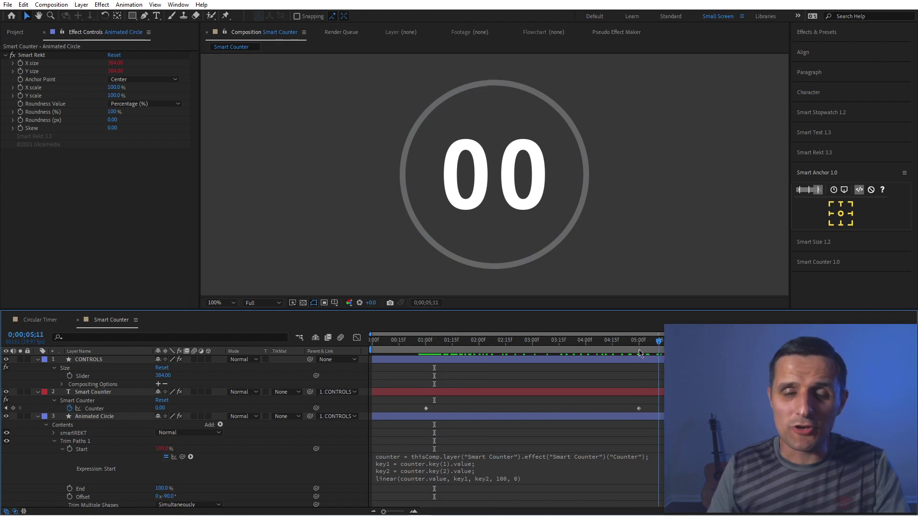
pyautogui.press('space')
pyautogui.press('space')
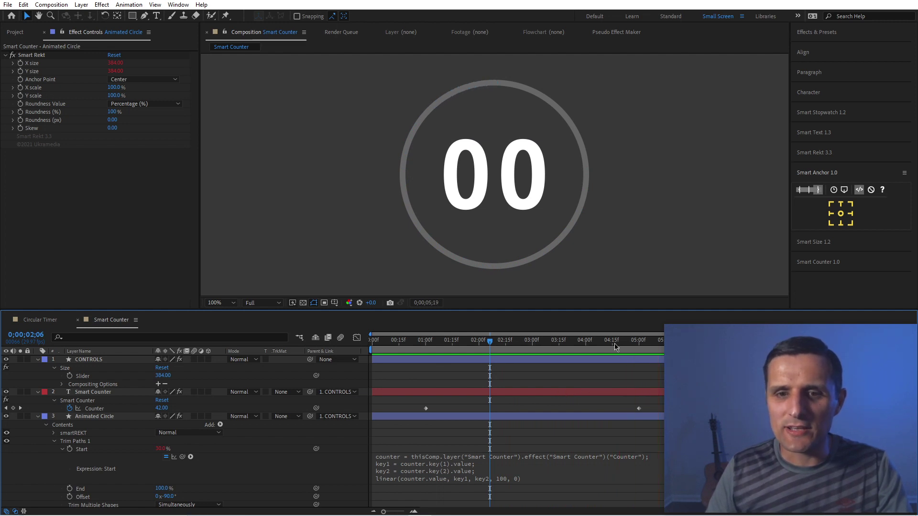
pyautogui.press('space')
pyautogui.moveTo(468, 354); pyautogui.dragTo(475, 354)
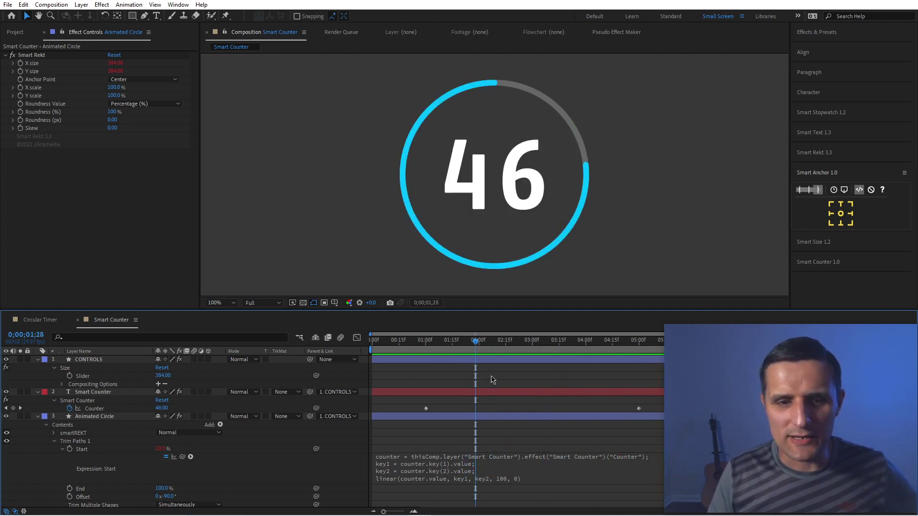
# Collapse the Animated Circle layer and set the Counter keyframe at 0;00;01;00 to 3224
pyautogui.click(37, 416)
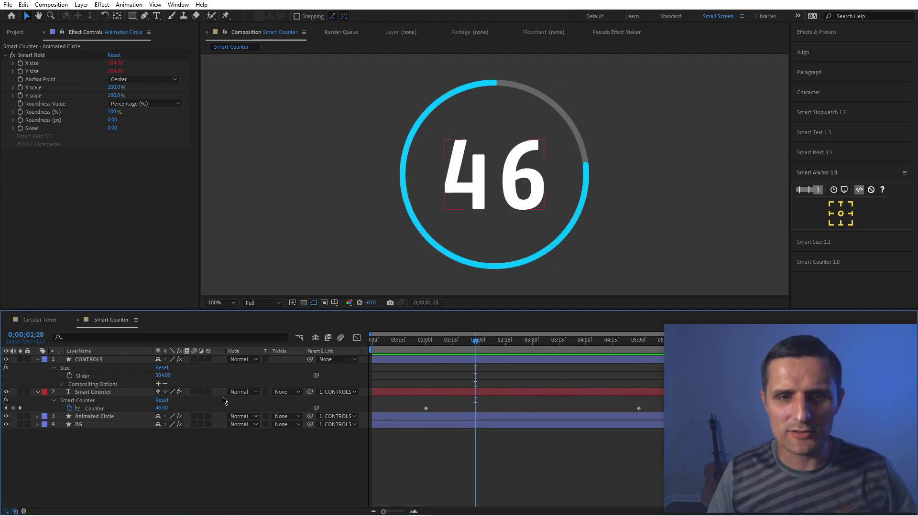
pyautogui.moveTo(469, 351); pyautogui.dragTo(425, 351)
pyautogui.moveTo(162, 408); pyautogui.dragTo(286, 410)
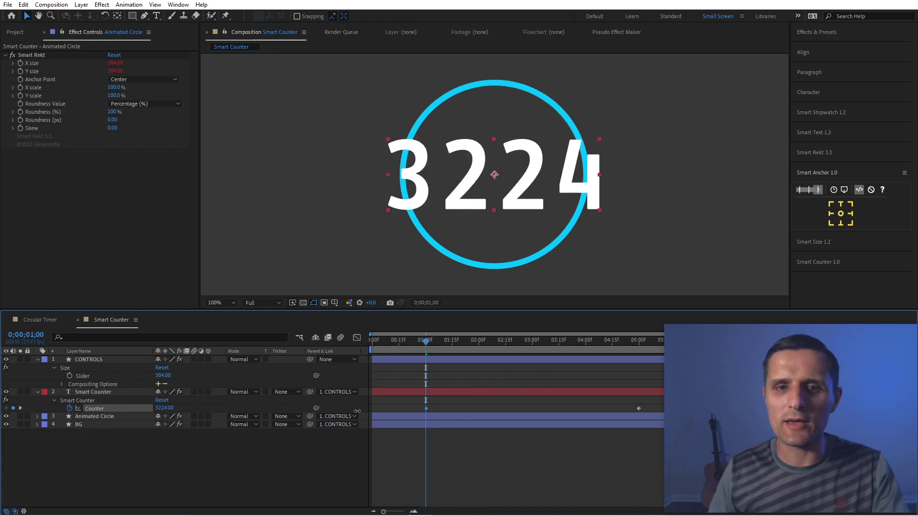
# Select the Smart Counter layer, preview the countdown from its new start value, and park the playhead at 0;00;03;25
pyautogui.click(92, 391)
pyautogui.press('space')
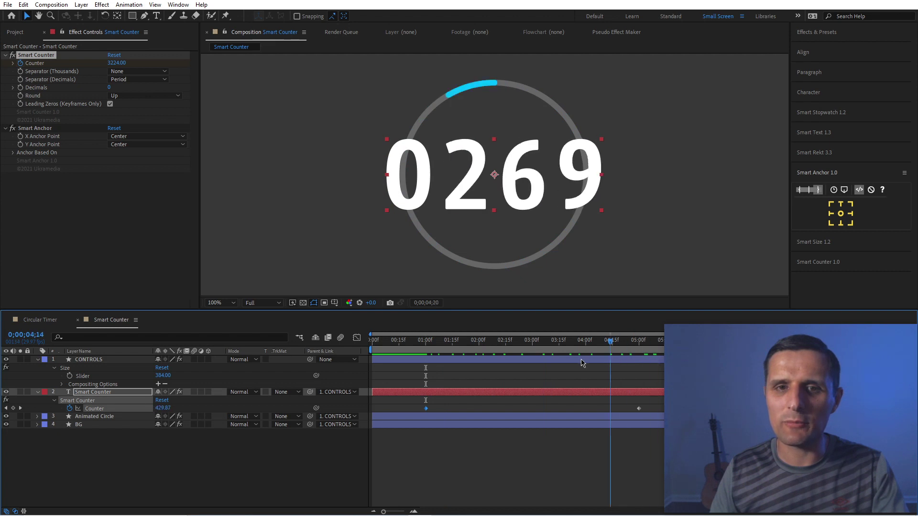
pyautogui.click(577, 340)
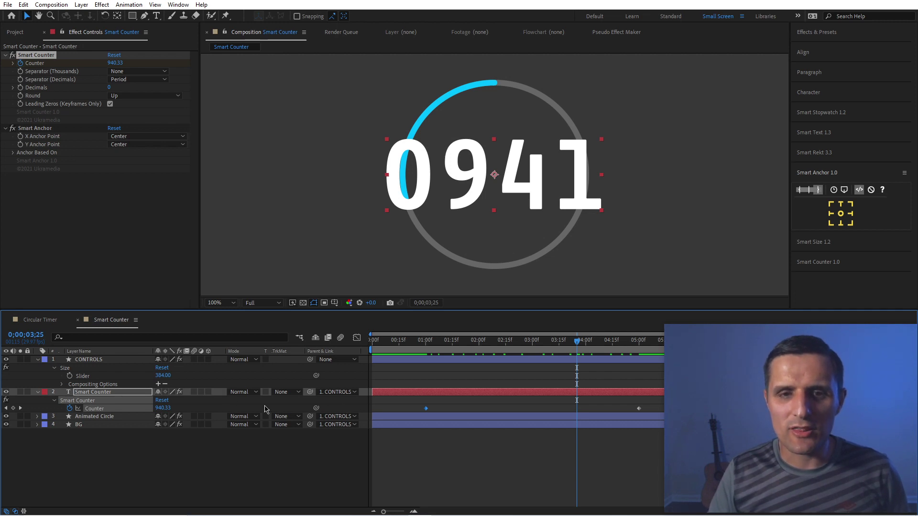
# Try enlarging the ring by setting the CONTROLS layer's Size slider to 460, and undo the change
pyautogui.click(104, 369)
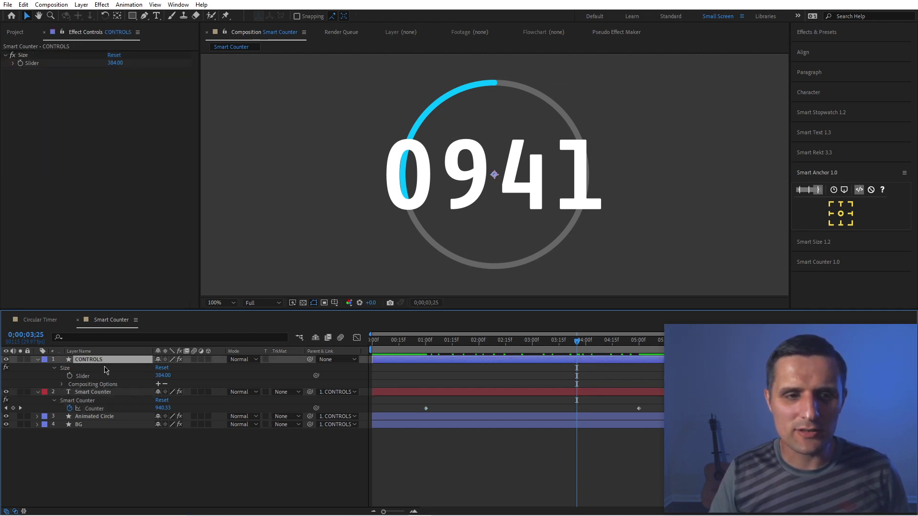
pyautogui.moveTo(163, 375); pyautogui.dragTo(203, 379)
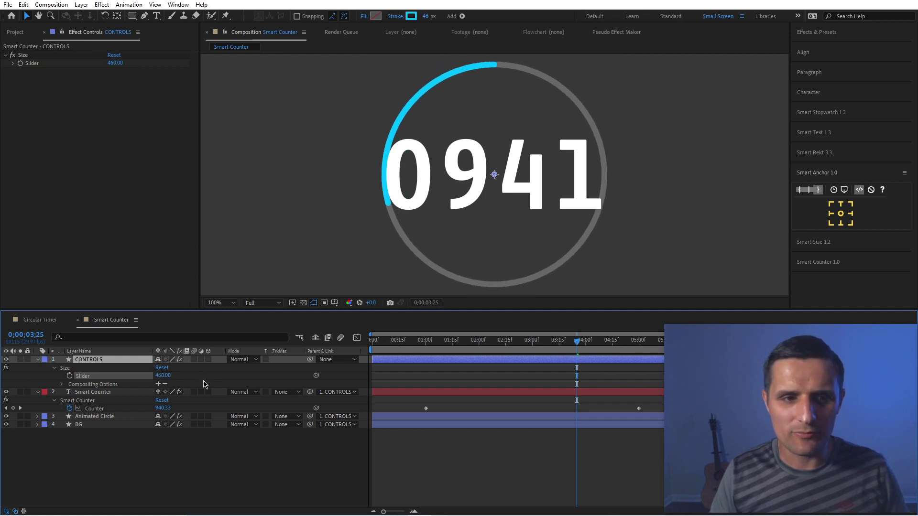
pyautogui.hotkey('ctrl', 'z')
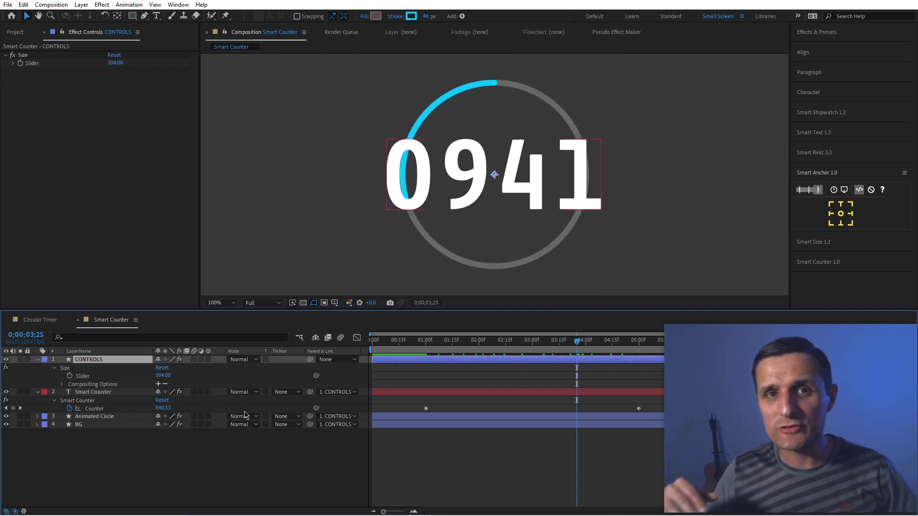
pyautogui.click(239, 445)
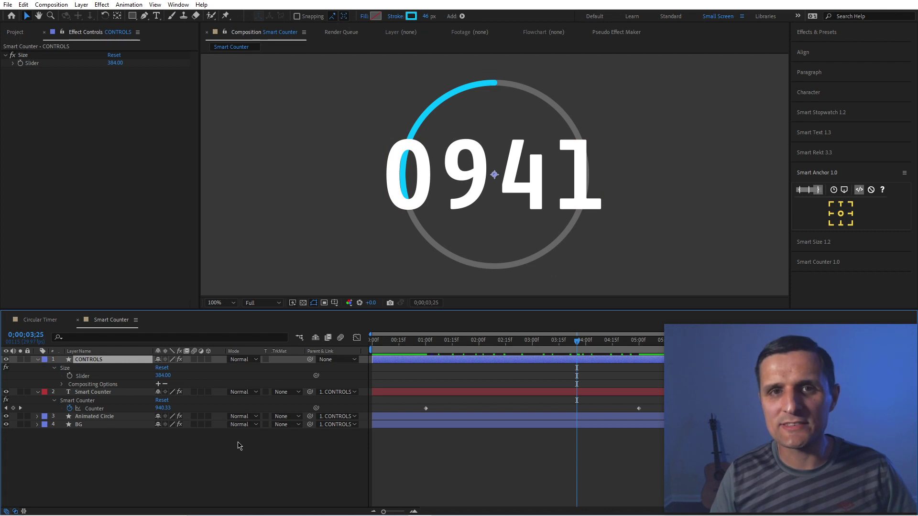
# Apply Smart Size to the Smart Counter text layer
pyautogui.click(831, 243)
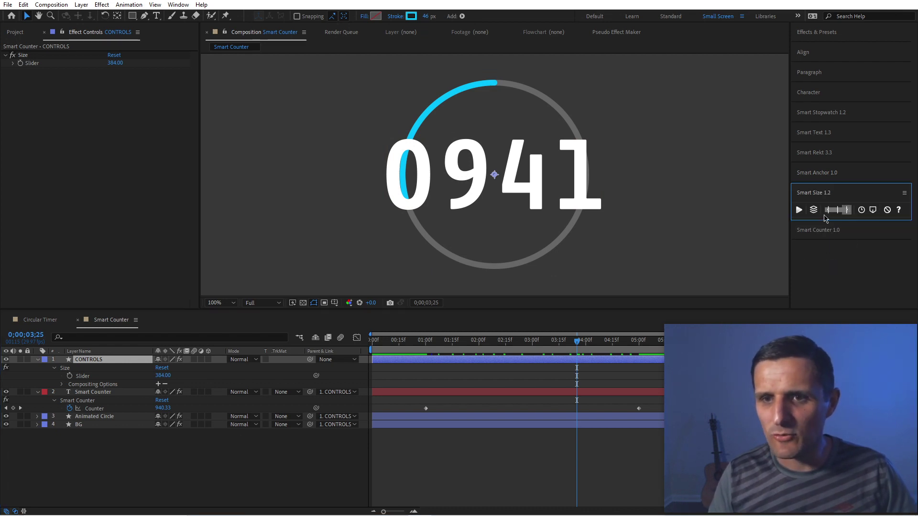
pyautogui.click(77, 393)
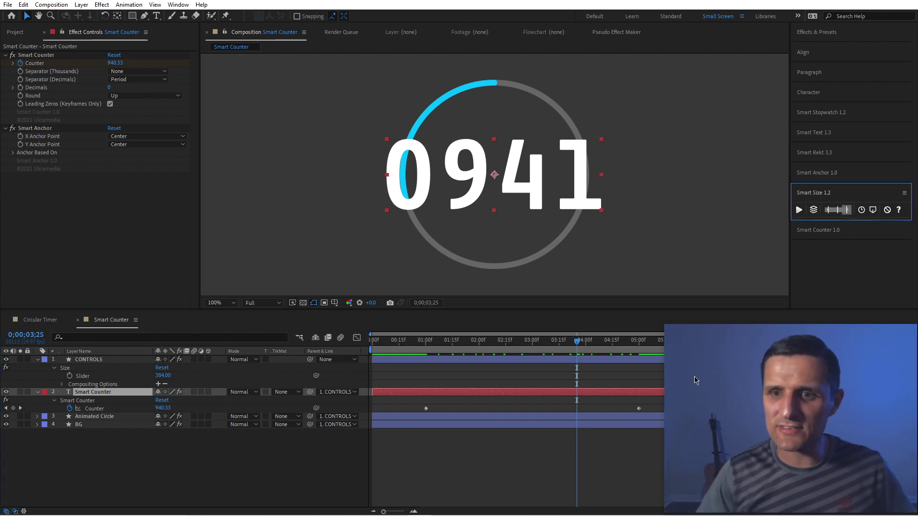
pyautogui.click(799, 211)
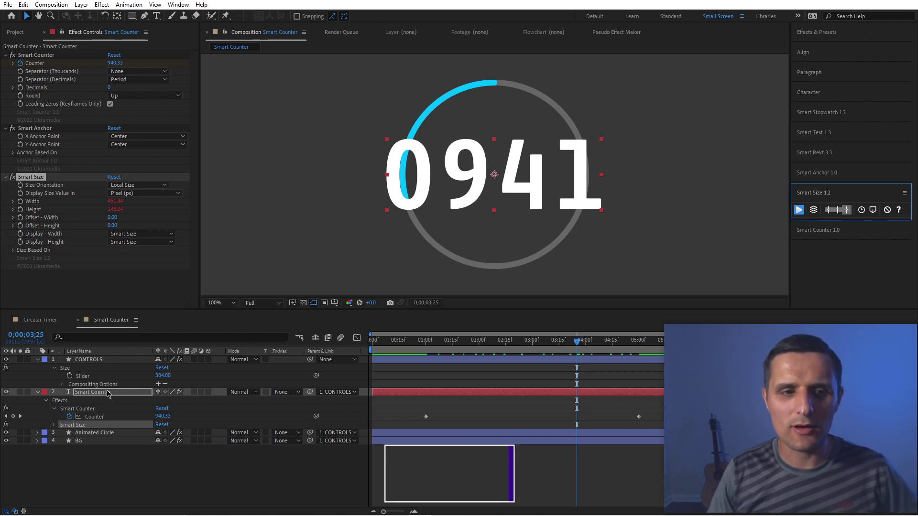
# Show only Smart Size's Width, Height, Offset - Width and Offset - Height properties for the Smart Counter layer in the timeline
pyautogui.press('e')
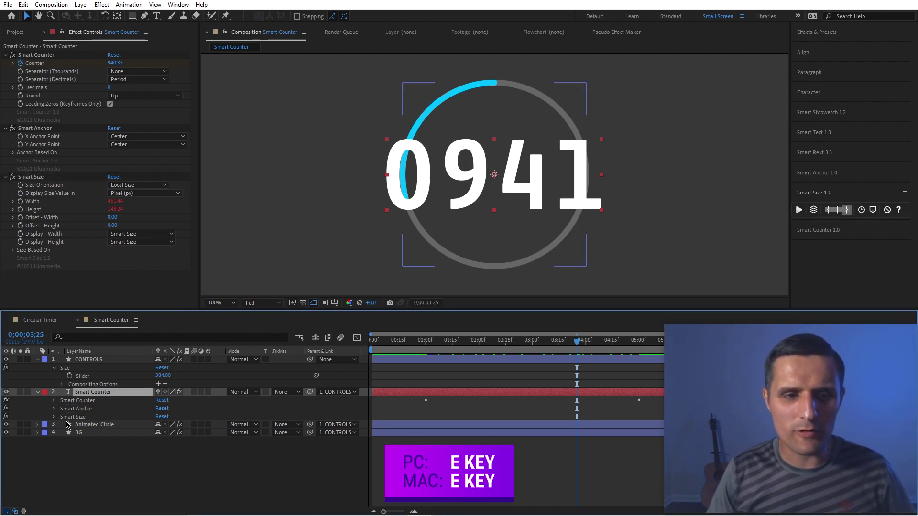
pyautogui.click(54, 417)
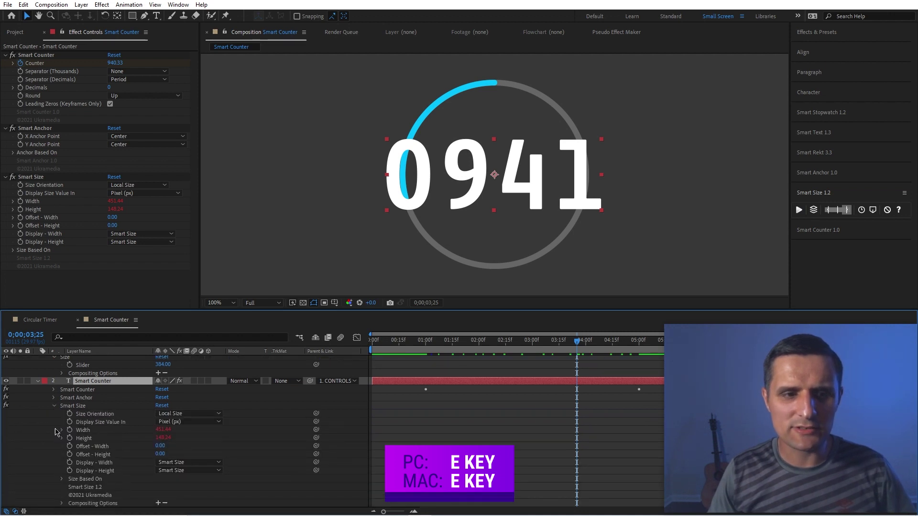
pyautogui.moveTo(57, 432); pyautogui.dragTo(146, 443)
pyautogui.press('s')
pyautogui.press('s')
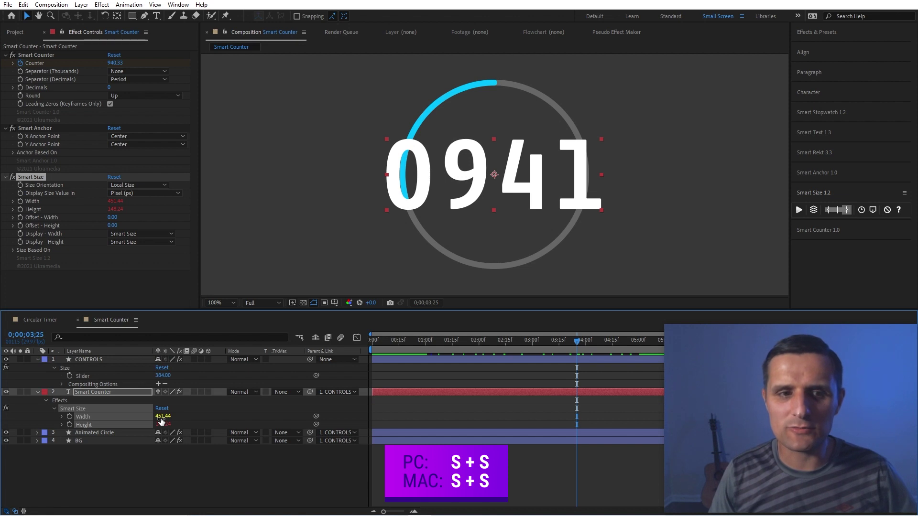
pyautogui.click(55, 409)
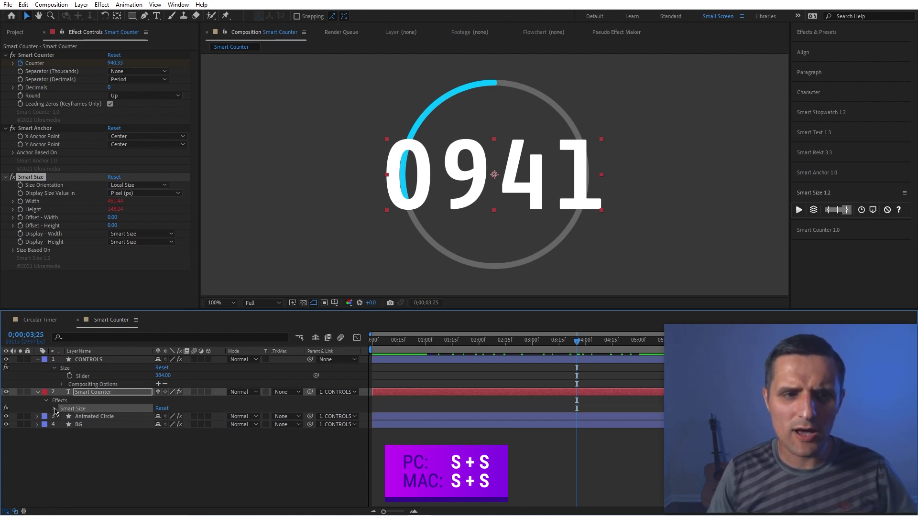
pyautogui.click(54, 408)
pyautogui.moveTo(49, 427); pyautogui.dragTo(172, 456)
pyautogui.press('s')
pyautogui.press('s')
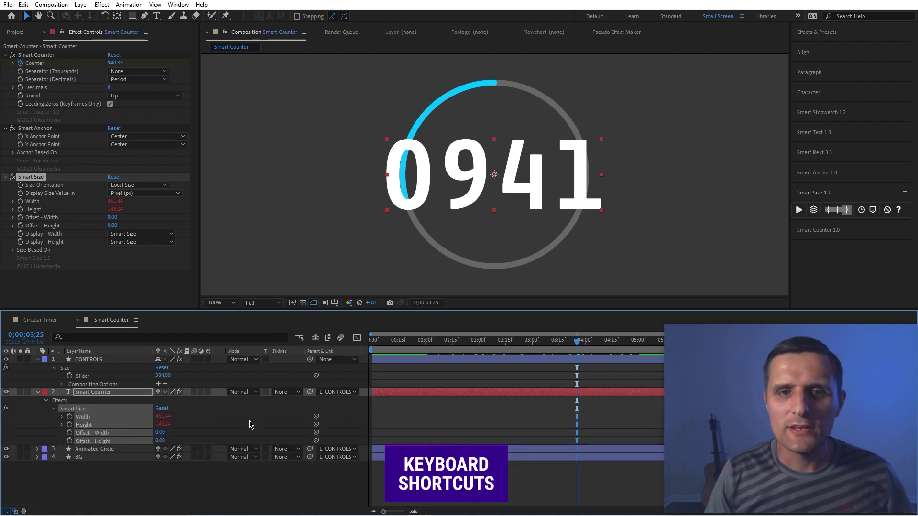
# Link the CONTROLS layer's Size slider to the Smart Counter's Smart Size Width, and preview the countdown from near the start
pyautogui.press('F2')
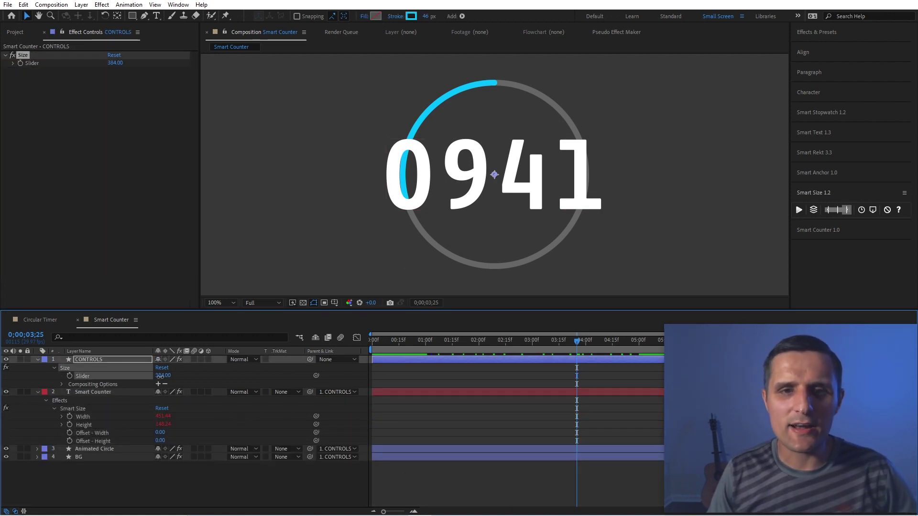
pyautogui.moveTo(162, 375); pyautogui.dragTo(119, 421)
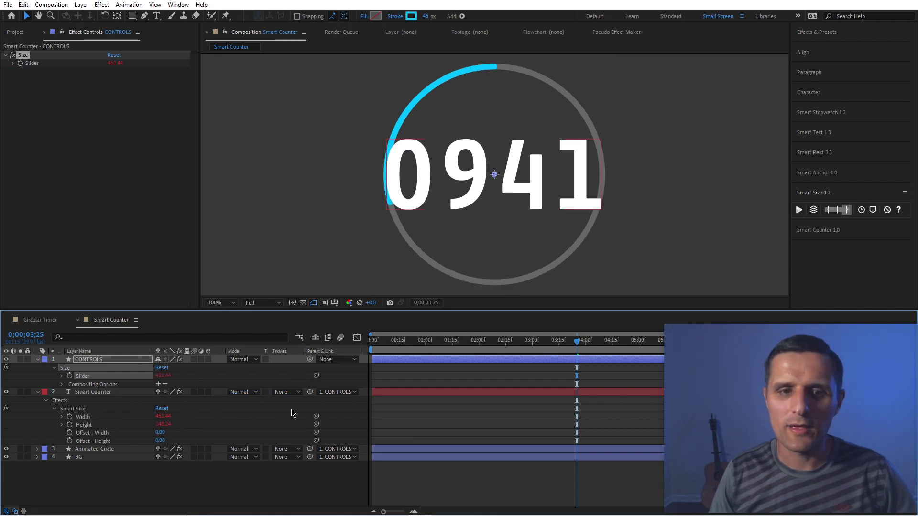
pyautogui.moveTo(576, 340); pyautogui.dragTo(376, 354)
pyautogui.press('space')
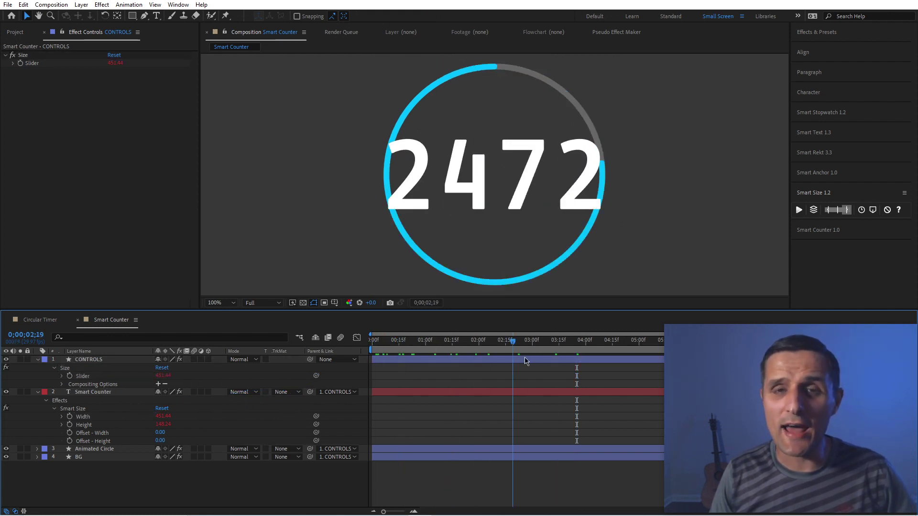
pyautogui.moveTo(668, 366); pyautogui.dragTo(495, 373)
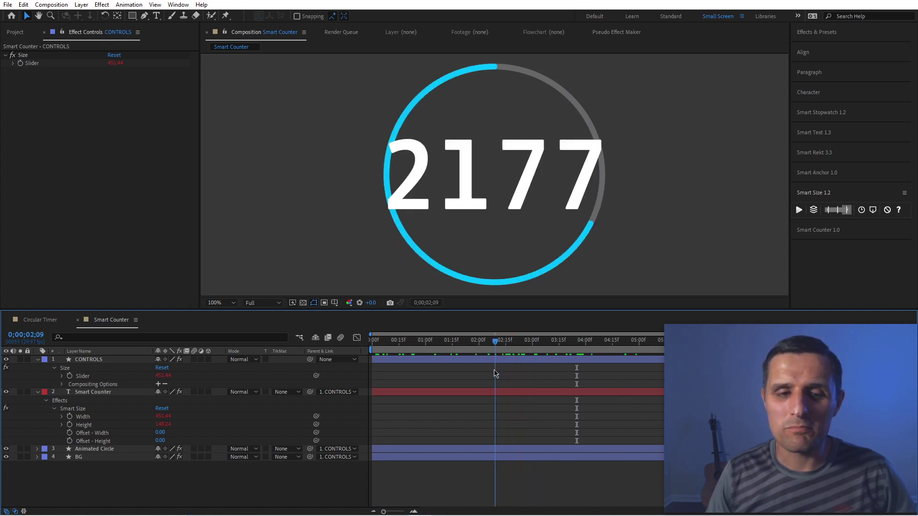
# Set Smart Size's Offset - Width to 150 and preview the countdown from the composition's start at 50% view
pyautogui.click(218, 423)
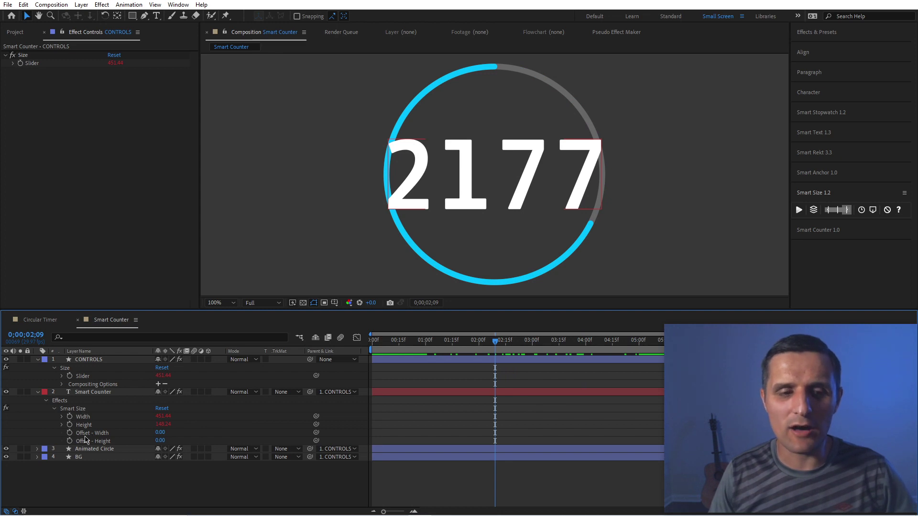
pyautogui.moveTo(160, 432); pyautogui.dragTo(196, 432)
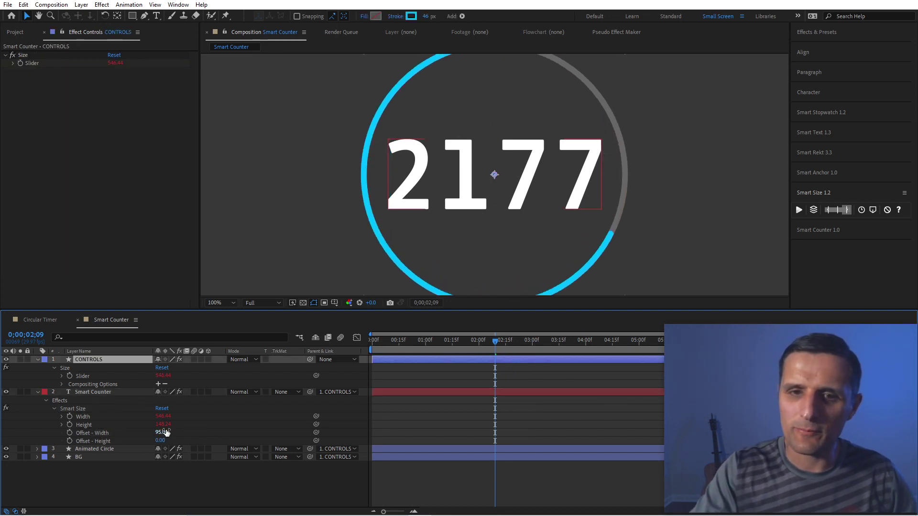
pyautogui.click(162, 431)
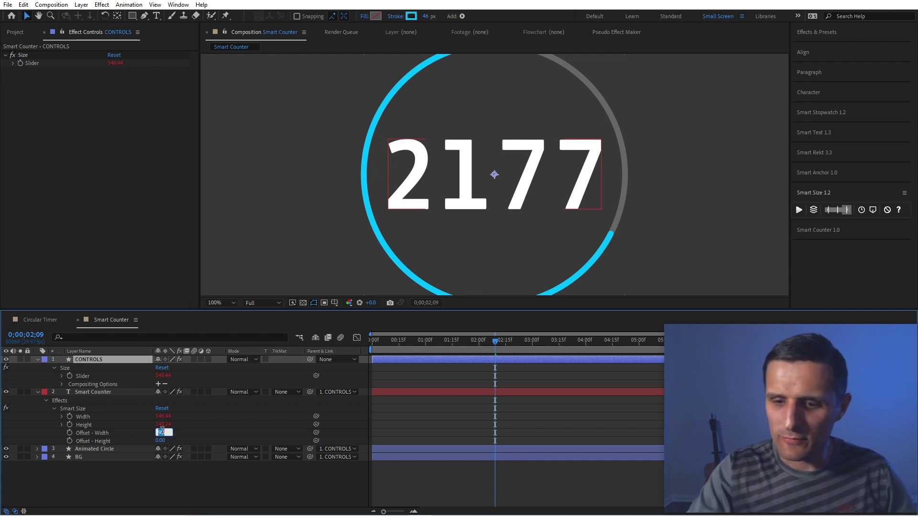
pyautogui.write('150')
pyautogui.press('Return')
pyautogui.press(',')
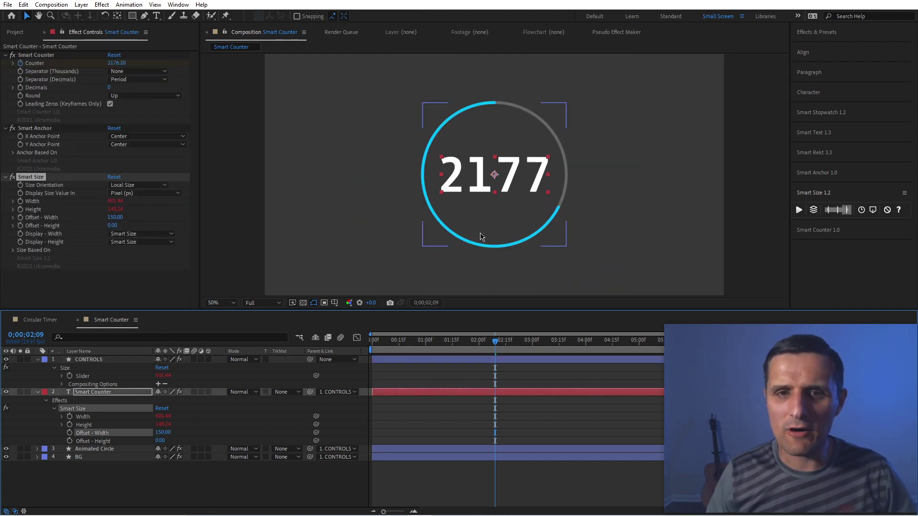
pyautogui.press('Home')
pyautogui.press('space')
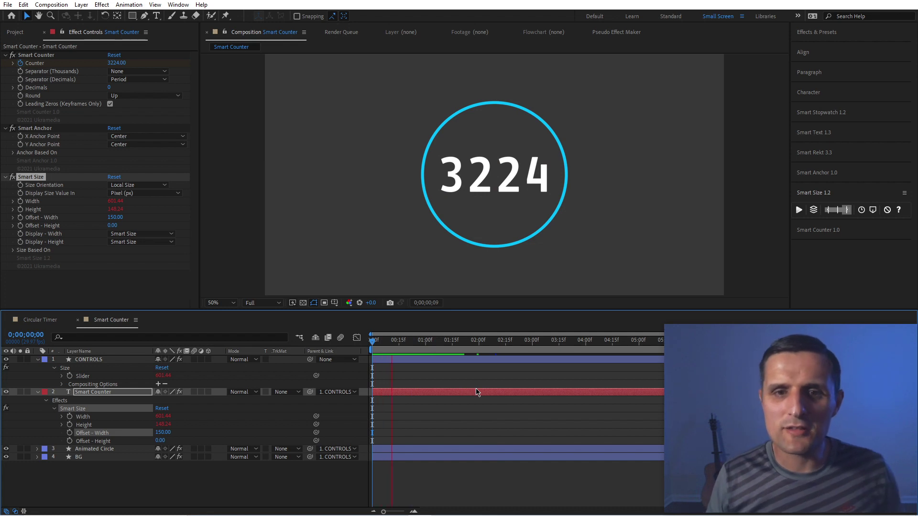
# Set the Smart Counter layer's Counter keyframe at 0;00;01;00 to 384 and preview the three-digit countdown
pyautogui.click(493, 393)
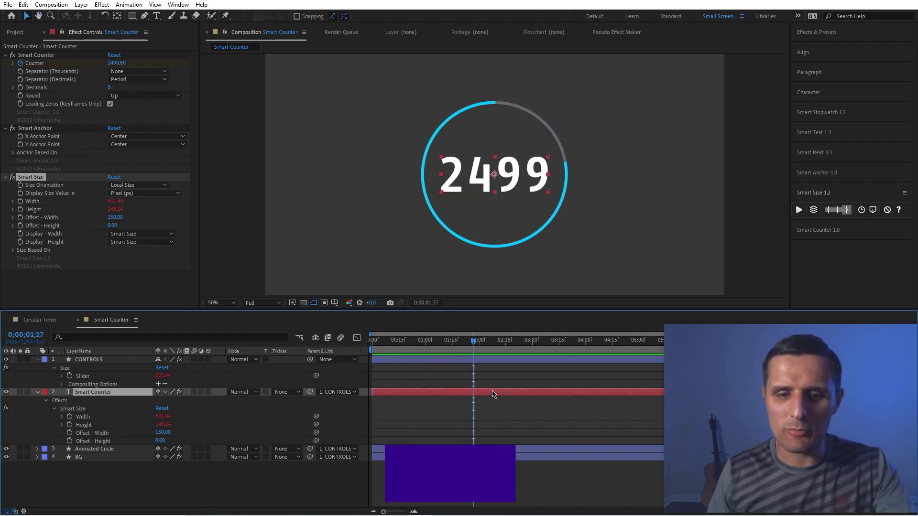
pyautogui.press('u')
pyautogui.moveTo(426, 341)
pyautogui.mouseDown()
pyautogui.moveTo(484, 341)
pyautogui.moveTo(427, 357)
pyautogui.mouseUp()
pyautogui.moveTo(167, 408); pyautogui.dragTo(137, 412)
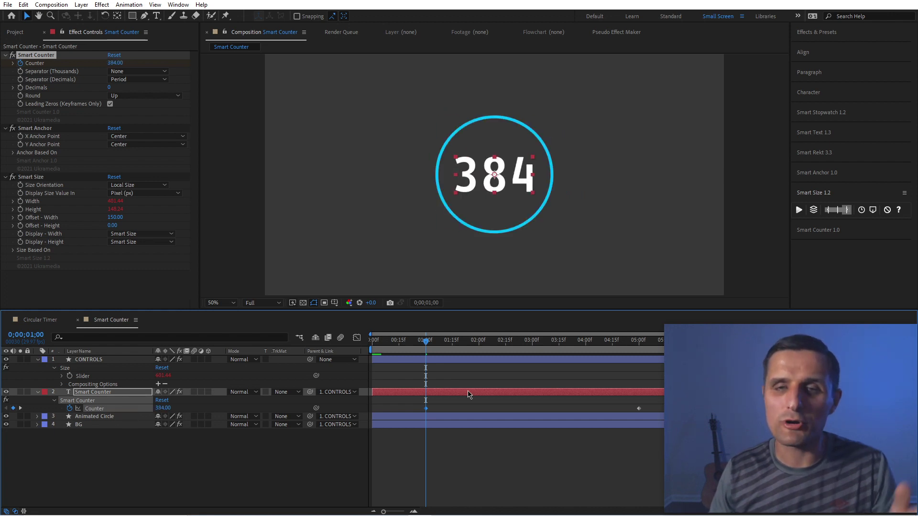
pyautogui.press('space')
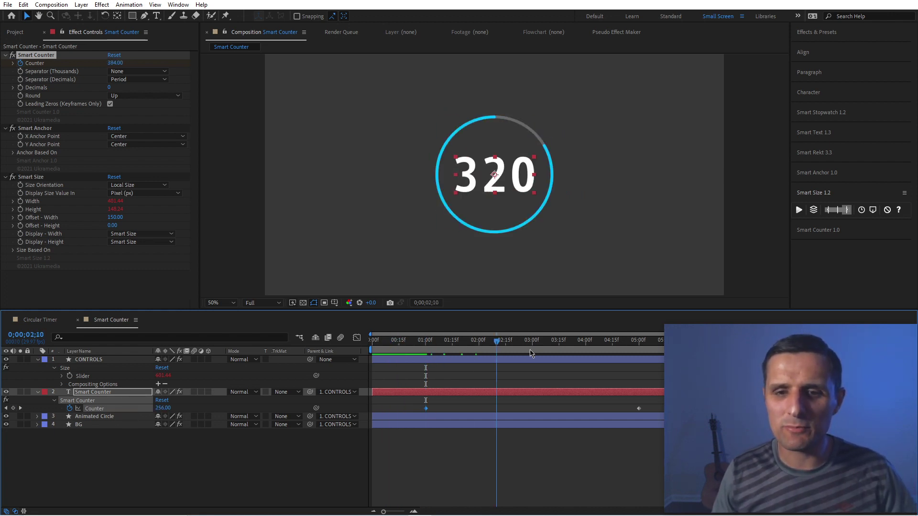
# Move the Counter keyframes to about 0;00;02;14 and 0;00;04;15, and scrub to just before the first one
pyautogui.moveTo(425, 409); pyautogui.dragTo(504, 409)
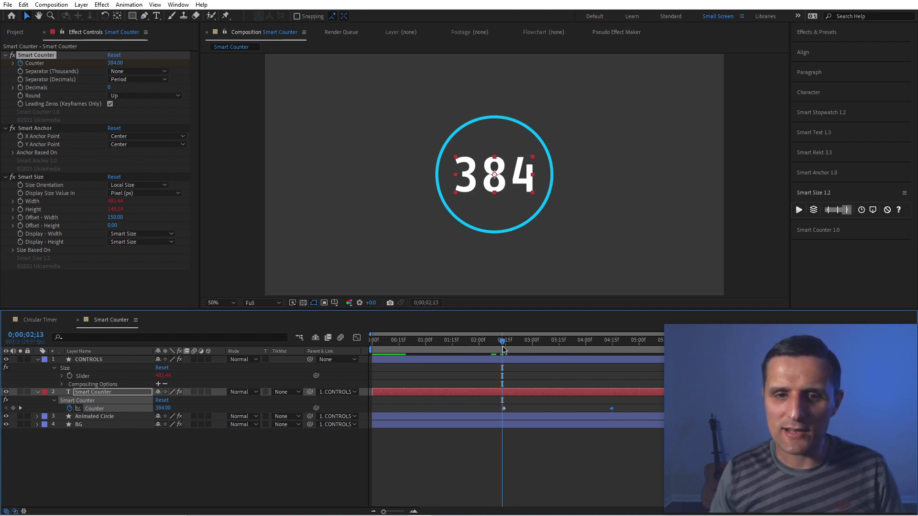
pyautogui.moveTo(503, 350)
pyautogui.mouseDown()
pyautogui.moveTo(641, 353)
pyautogui.moveTo(490, 353)
pyautogui.mouseUp()
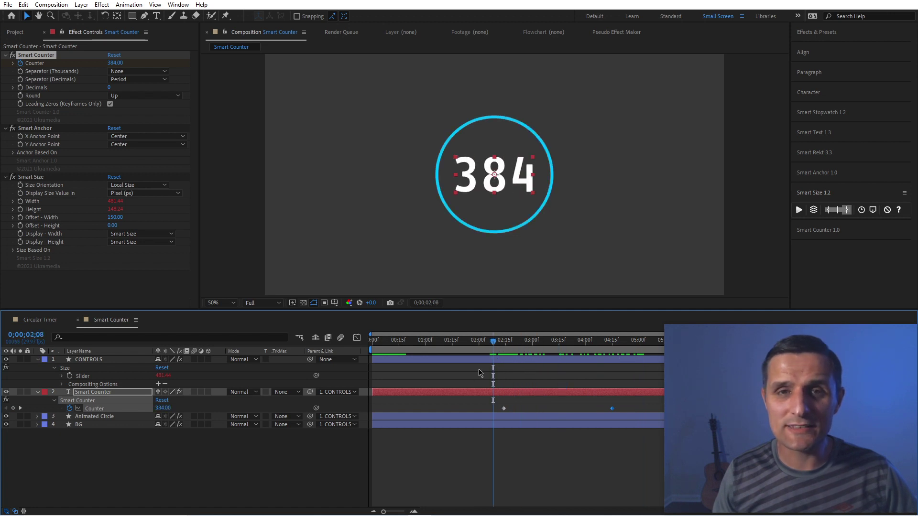